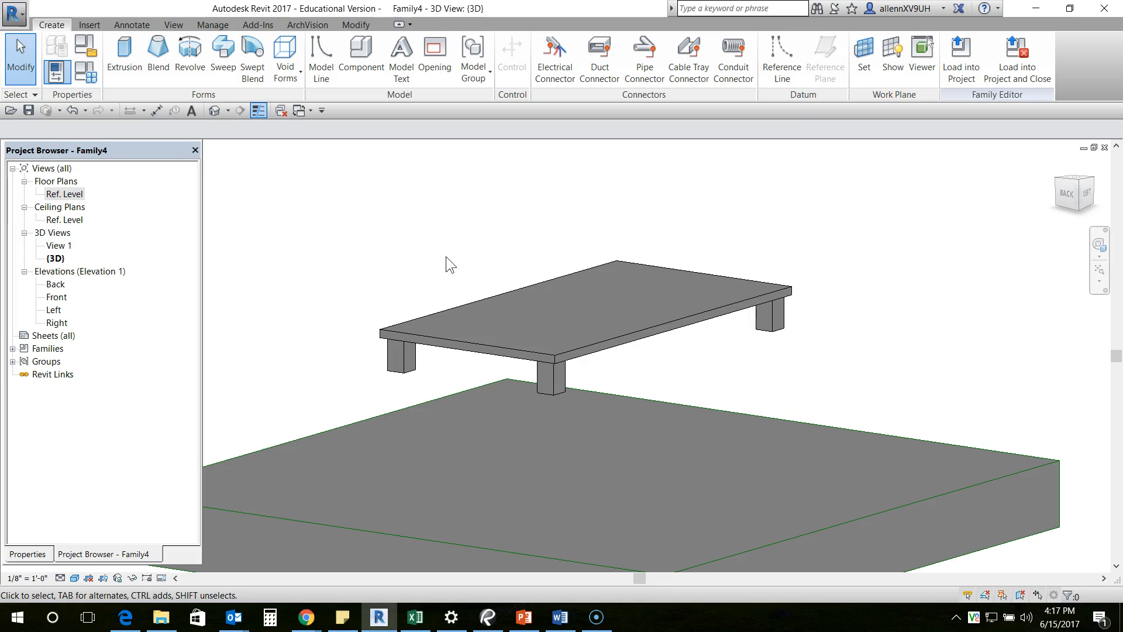
- Display the active work plane in the 3D view of the table
middle_click_drag(502, 272, 474, 277)
middle_click_drag(563, 332, 420, 272, "shift")
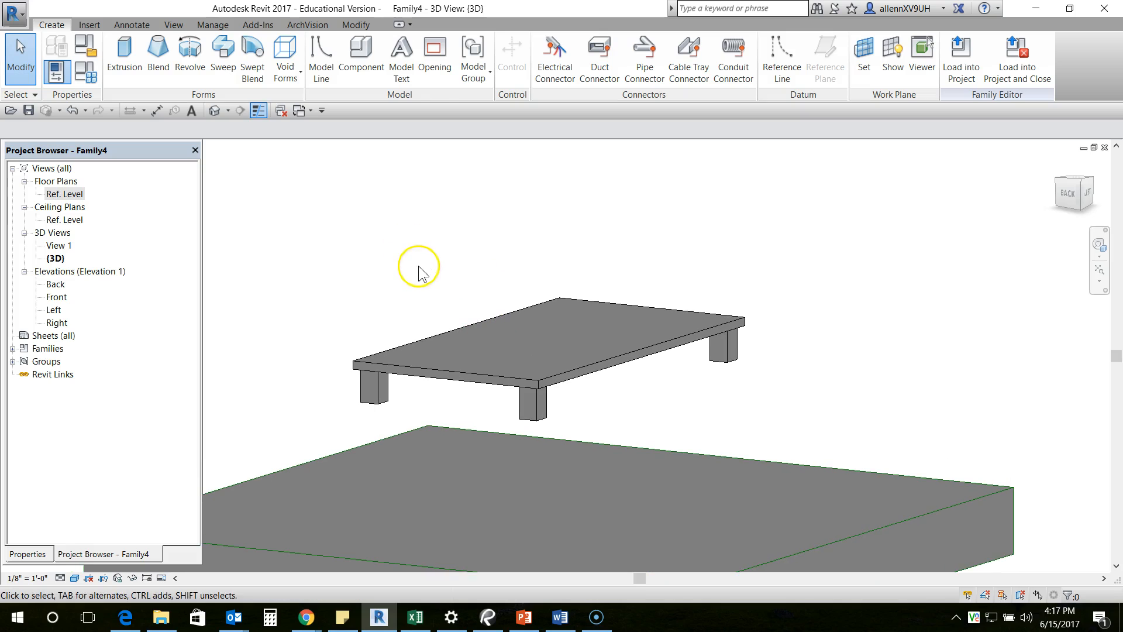
left_click(894, 61)
middle_click_drag(602, 472, 614, 438, "shift")
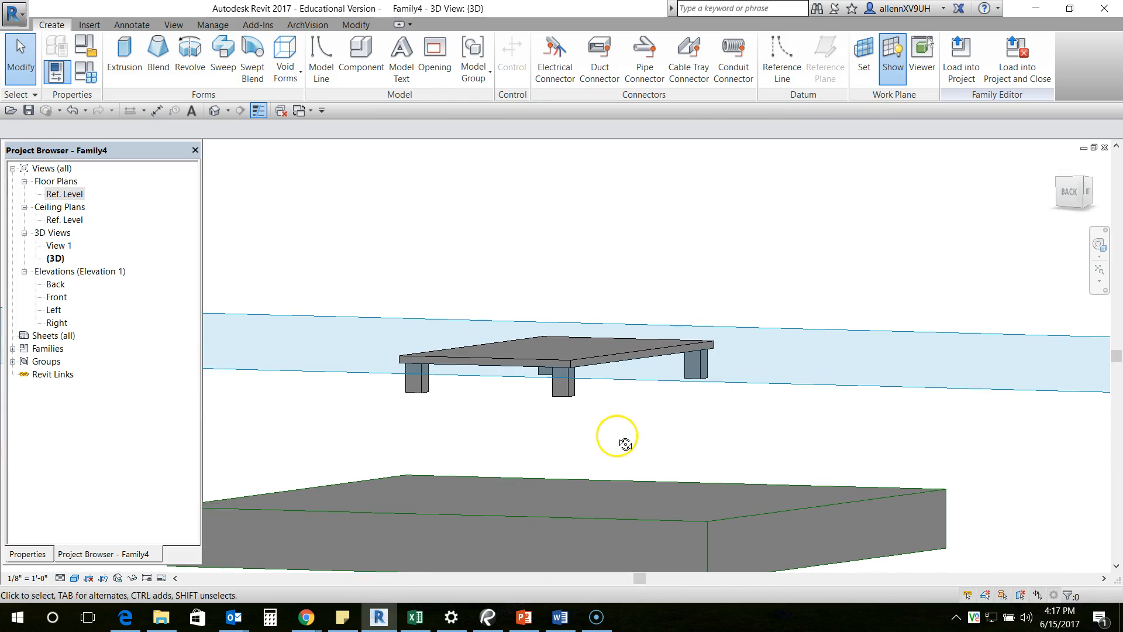
- Set the work plane by name to Reference Plane : Bottom of Table
left_click(862, 55)
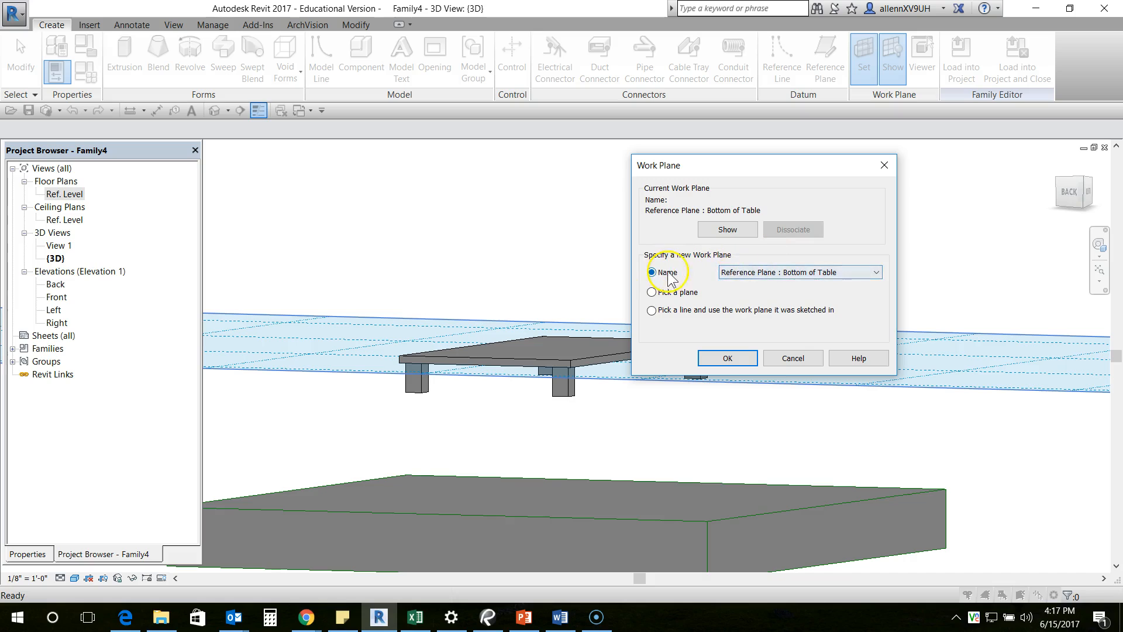
left_click(824, 272)
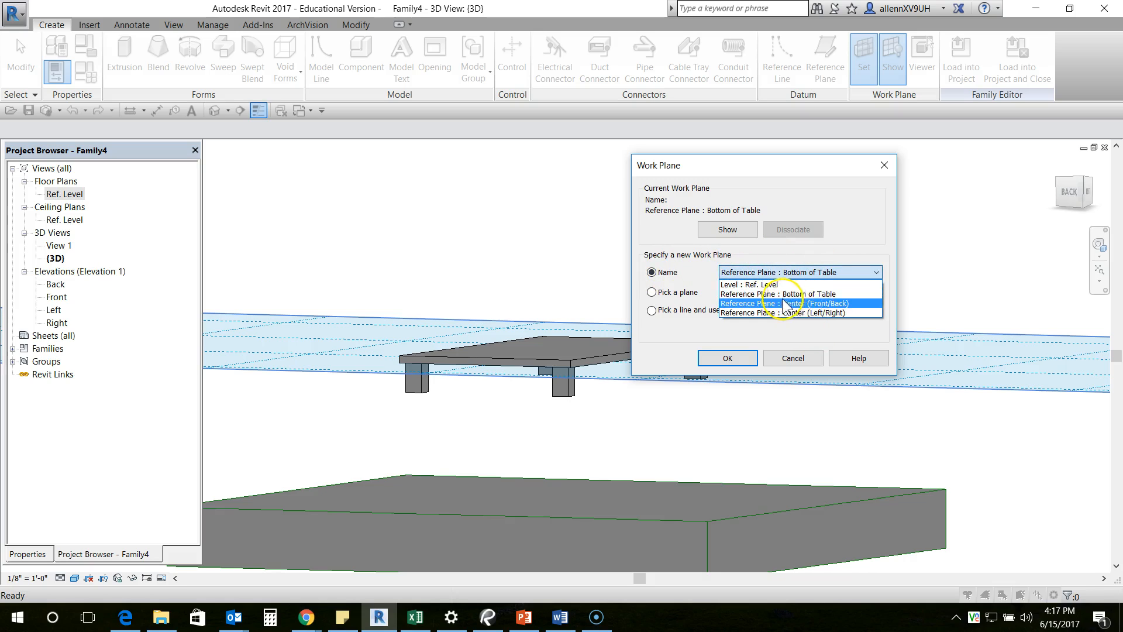
left_click(755, 294)
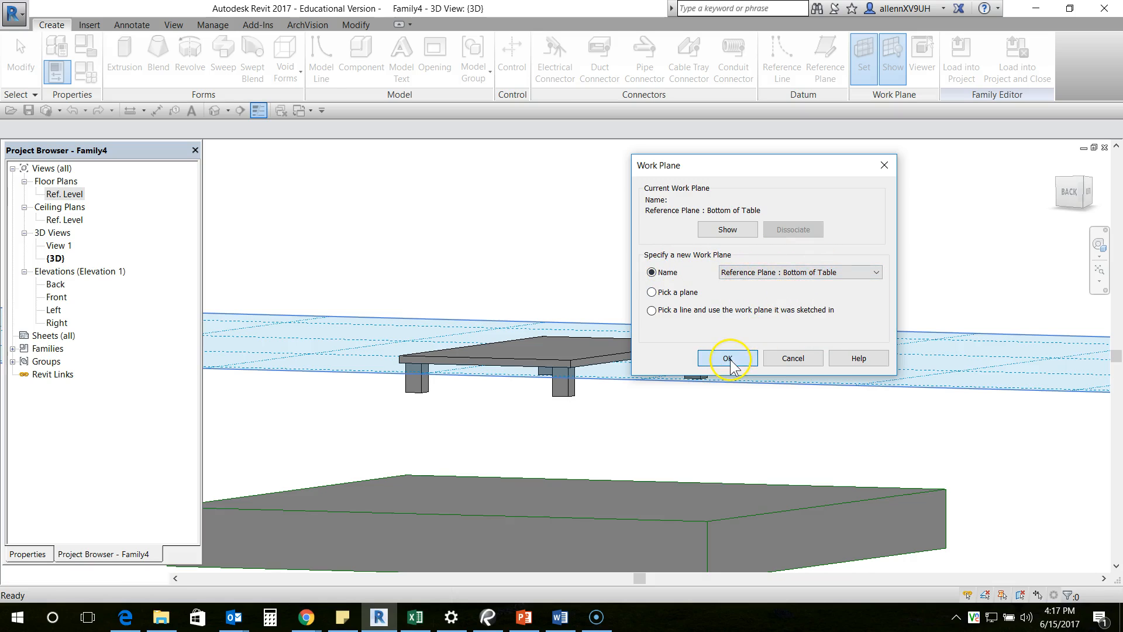
left_click(728, 358)
middle_click_drag(640, 258, 684, 454, "shift")
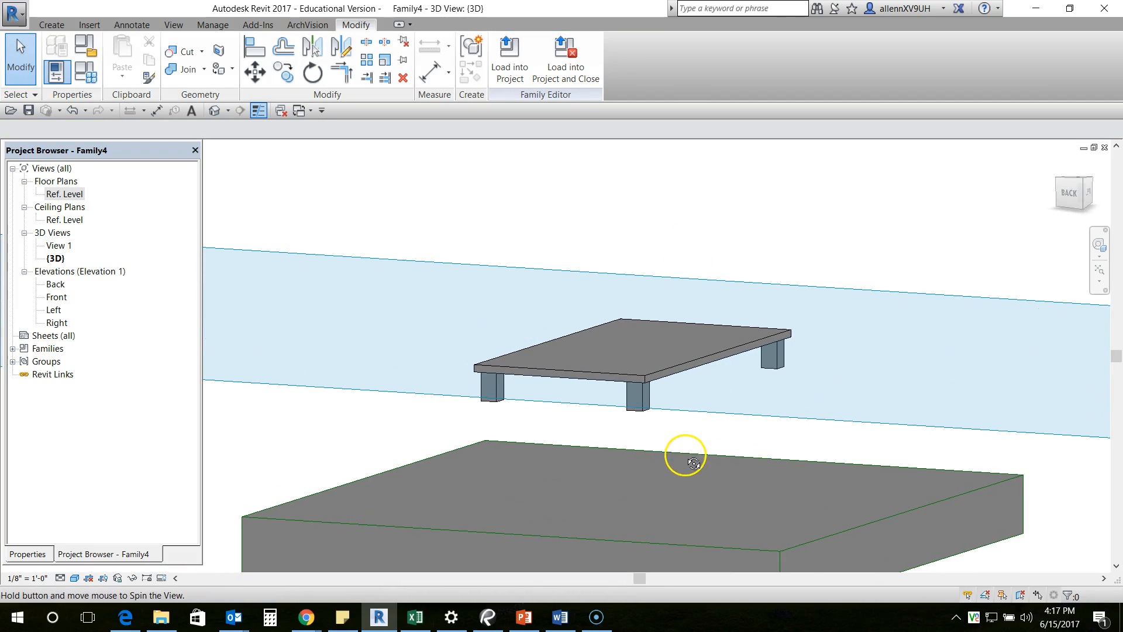
- Open the Ref. Level floor plan with the whole table outline in view
double_click(66, 195)
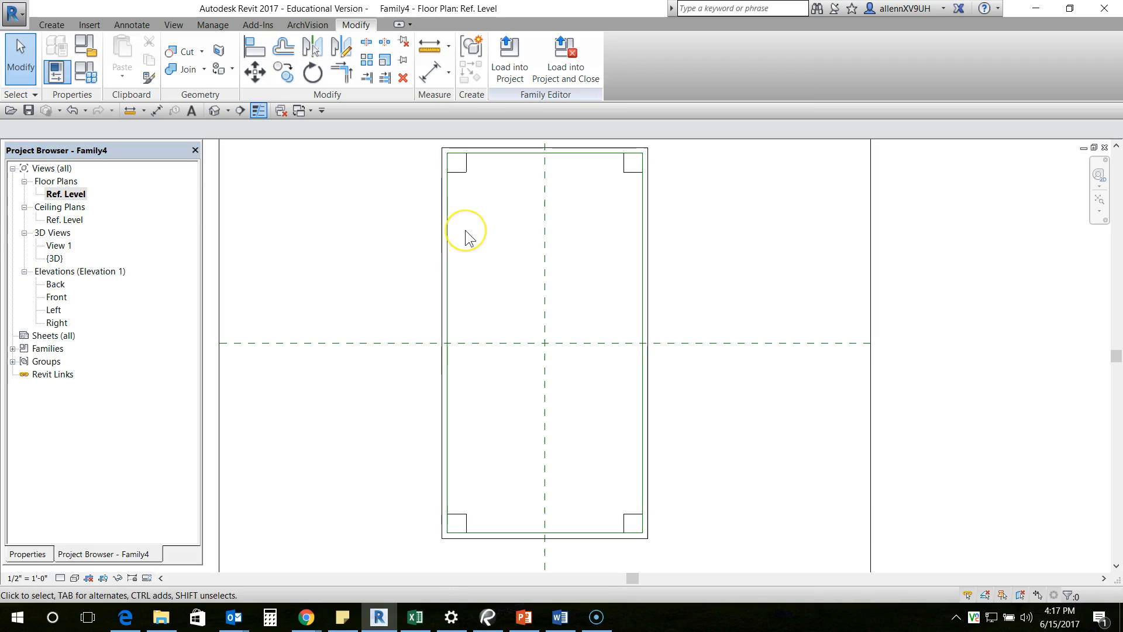
scroll(476, 233, "down", 1)
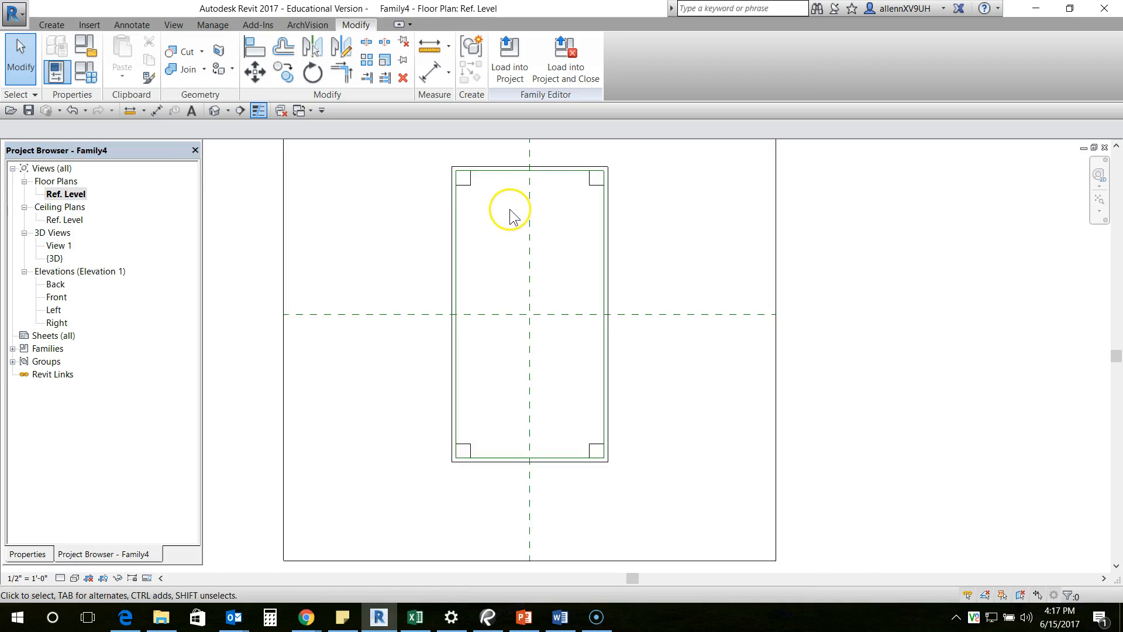
middle_click_drag(509, 213, 515, 244)
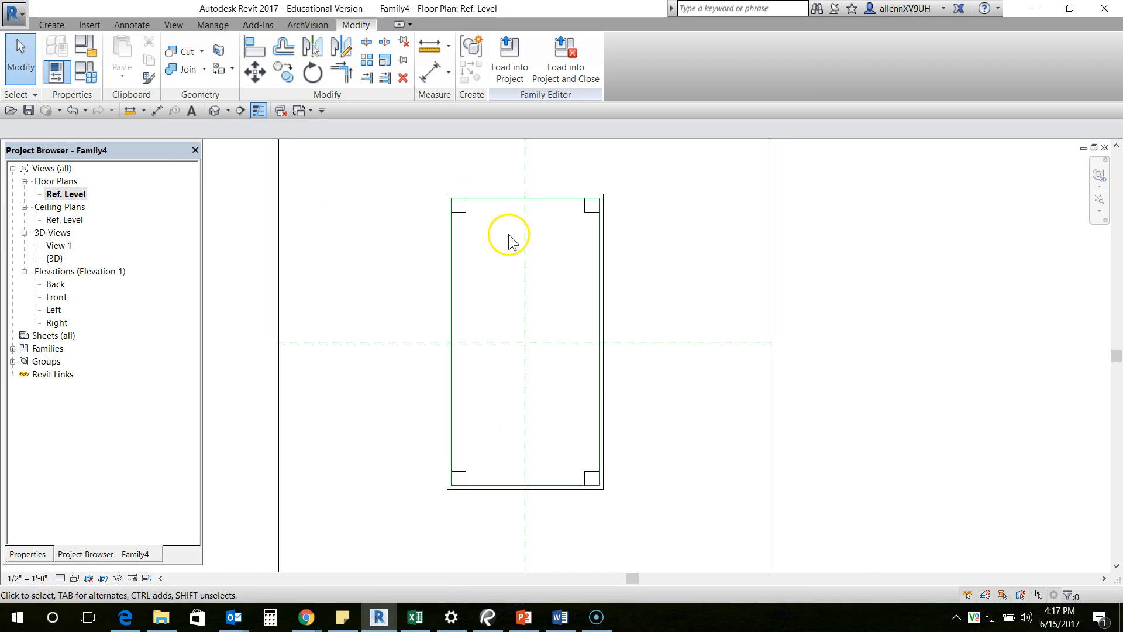
scroll(467, 240, "up", 1)
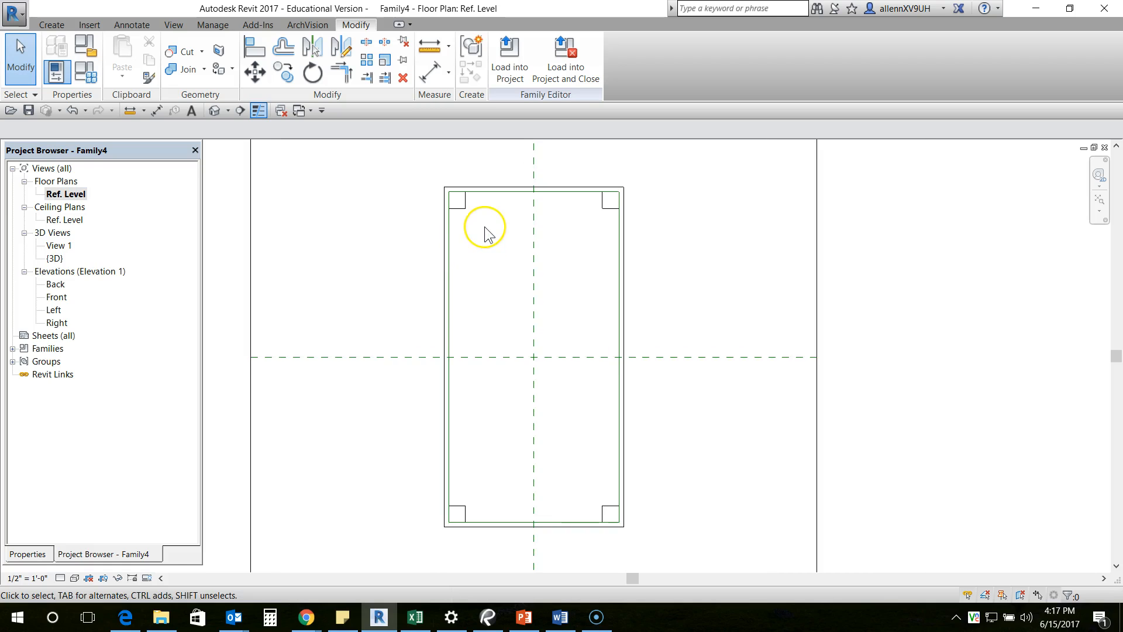
scroll(485, 232, "up", 1)
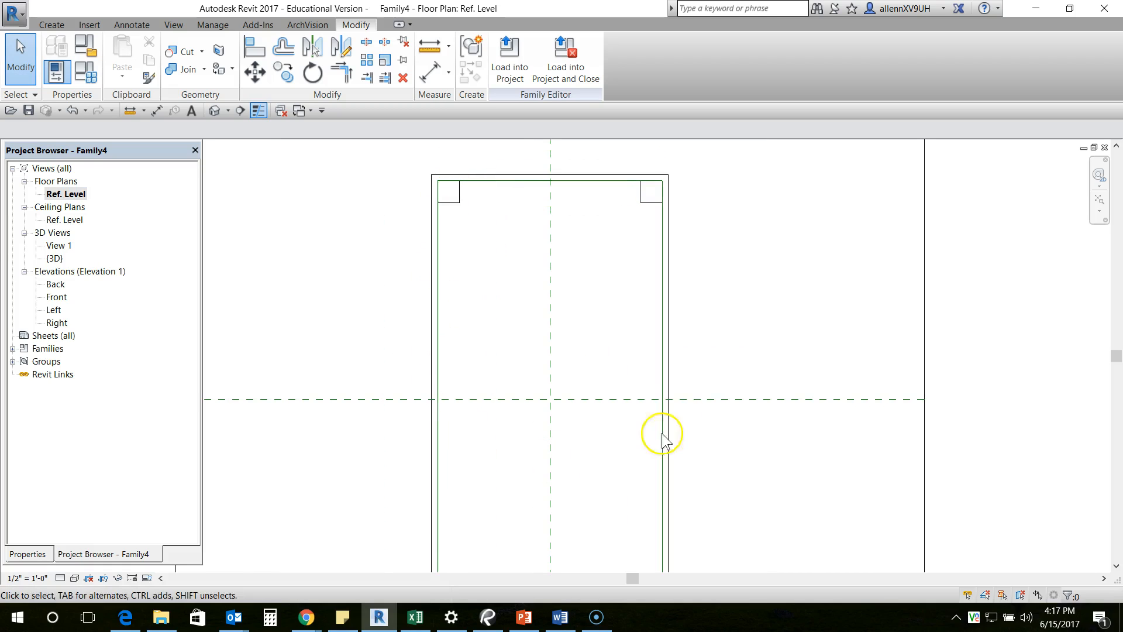
middle_click_drag(567, 249, 544, 258)
scroll(526, 243, "down", 1)
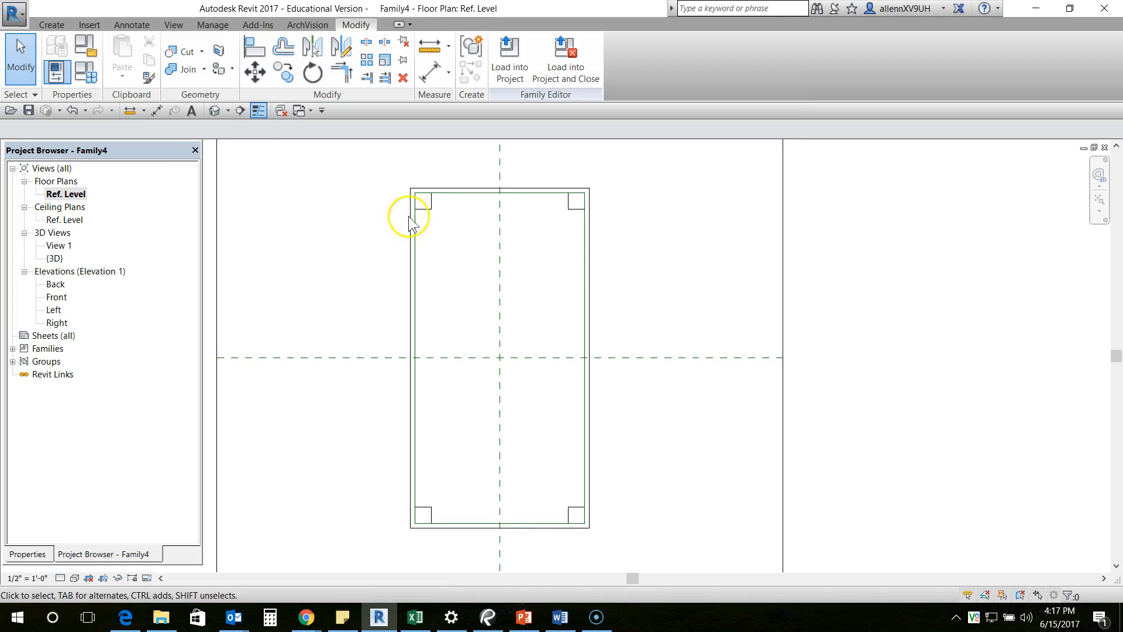
- Start a sweep and choose to sketch its path
left_click(52, 25)
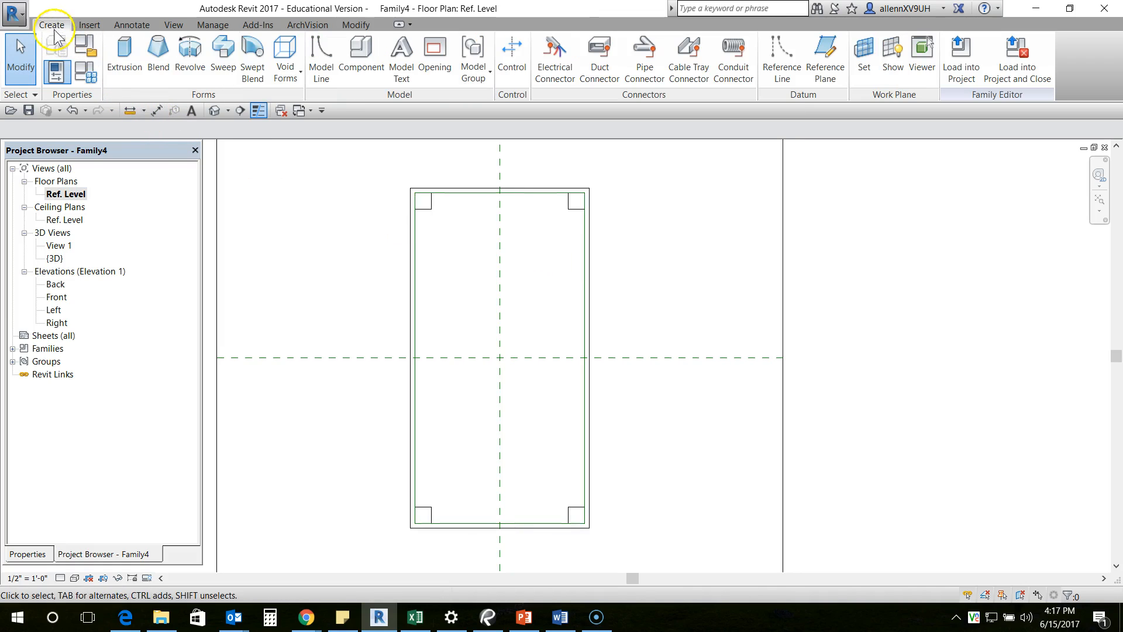
left_click(223, 54)
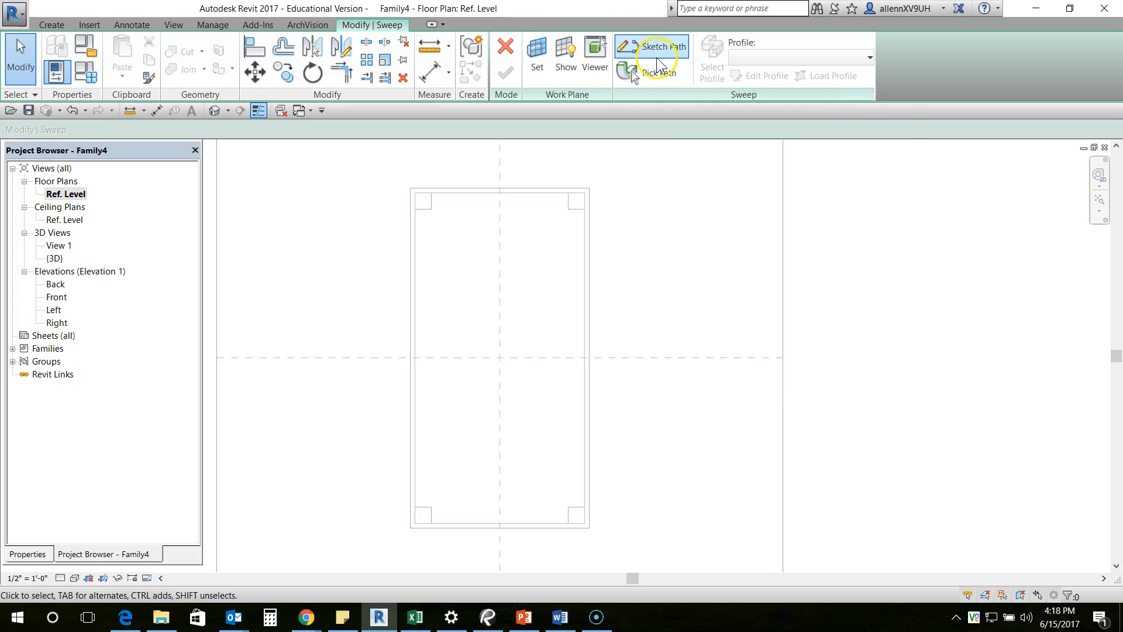
left_click(657, 81)
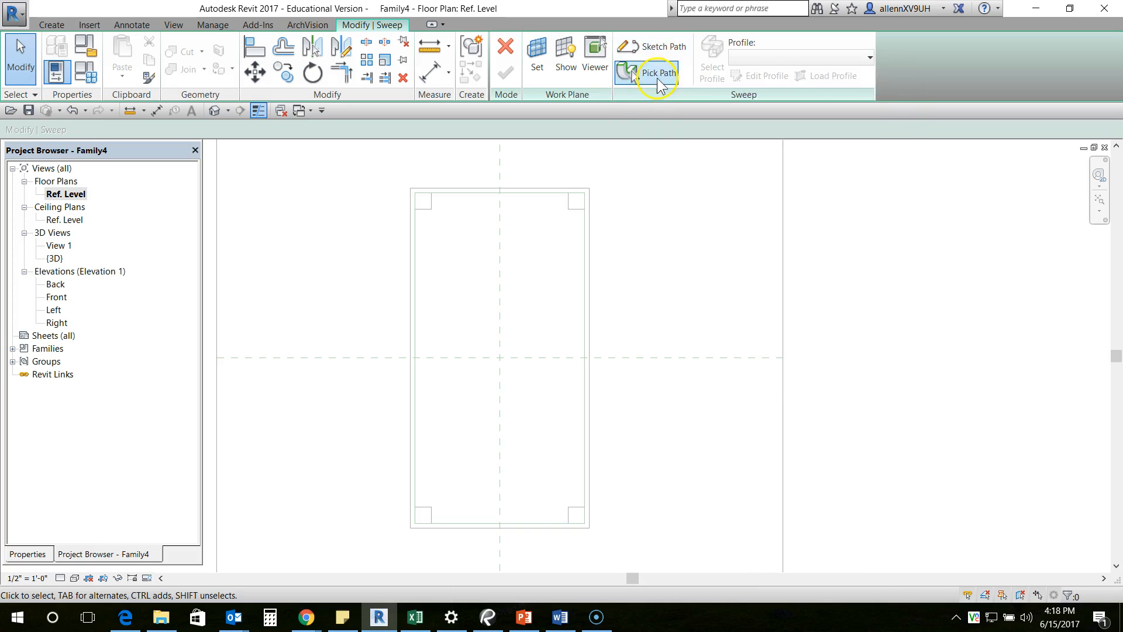
left_click(655, 47)
- Sketch a rectangular sweep path about 3'-0" by 5'-10" along the reference lines at the legs' outer corners, and finish the path
left_click(550, 45)
scroll(430, 211, "up", 3)
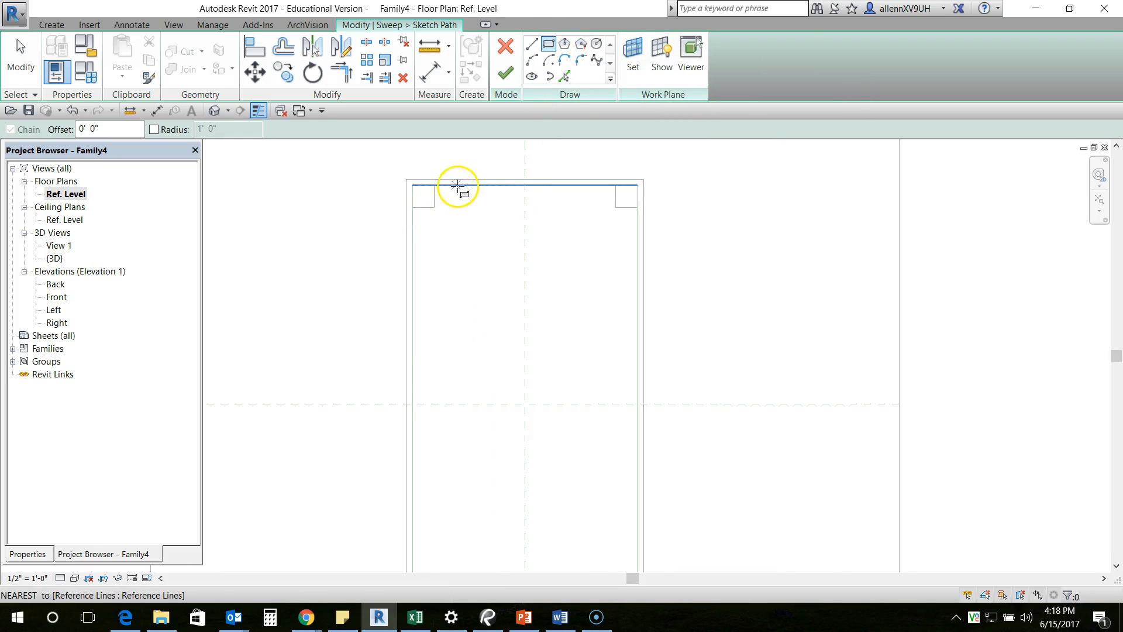
middle_click_drag(434, 245, 407, 227)
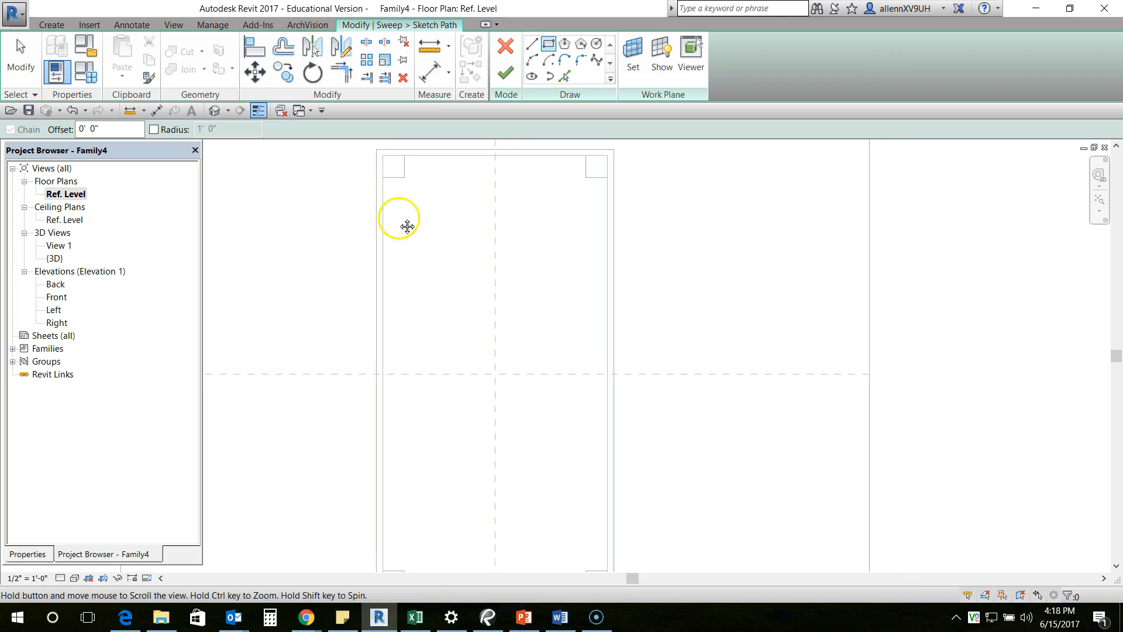
left_click(382, 155)
middle_click_drag(489, 348, 421, 252)
middle_click_drag(527, 418, 463, 303)
scroll(485, 366, "up", 2)
scroll(483, 363, "up", 1)
left_click(463, 388)
scroll(547, 391, "down", 5)
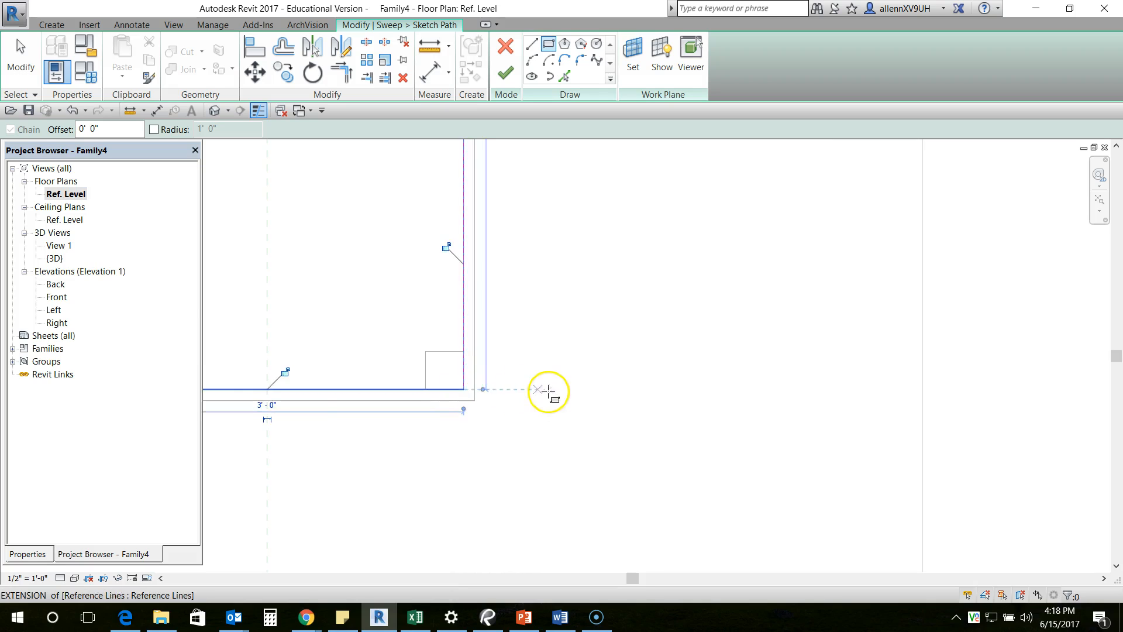
middle_click_drag(579, 318, 582, 325)
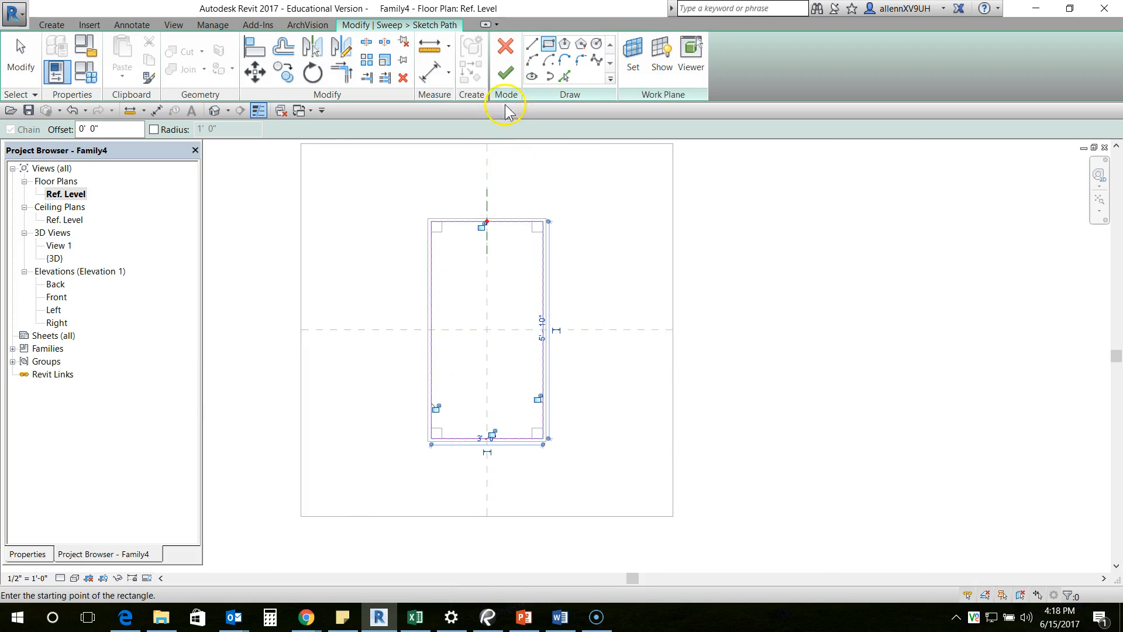
left_click(506, 76)
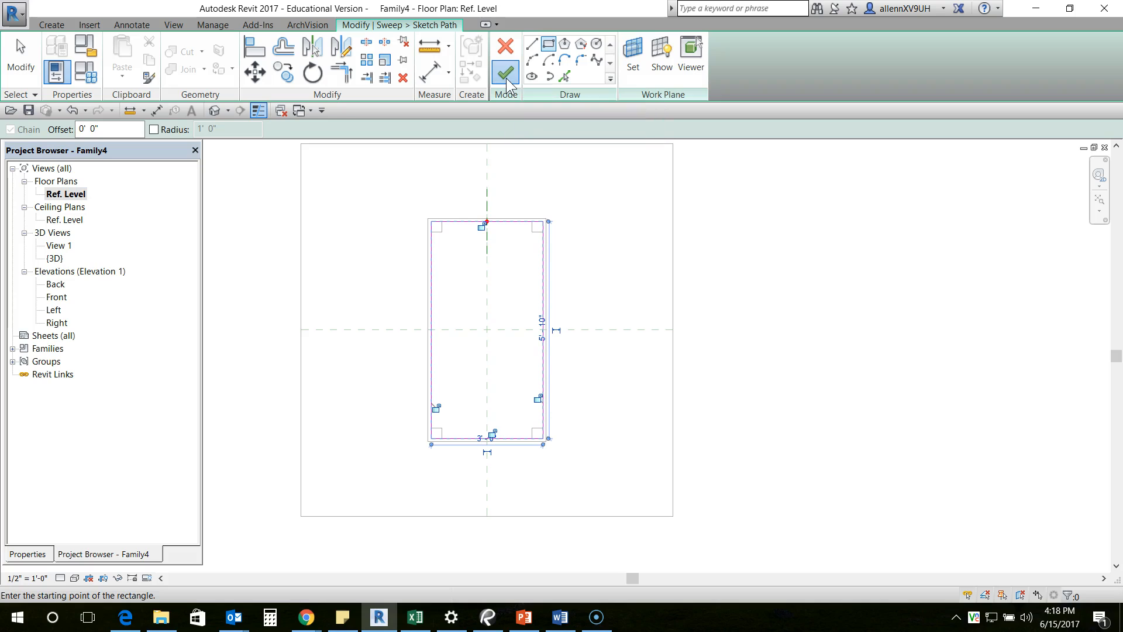
middle_click_drag(618, 210, 634, 200)
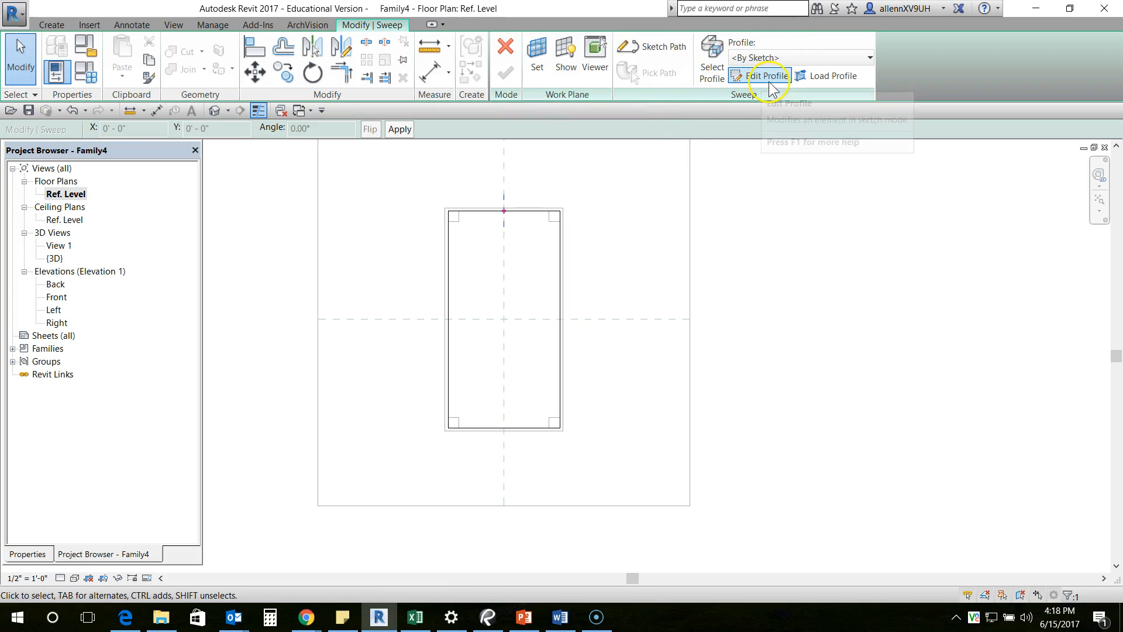
left_click(769, 78)
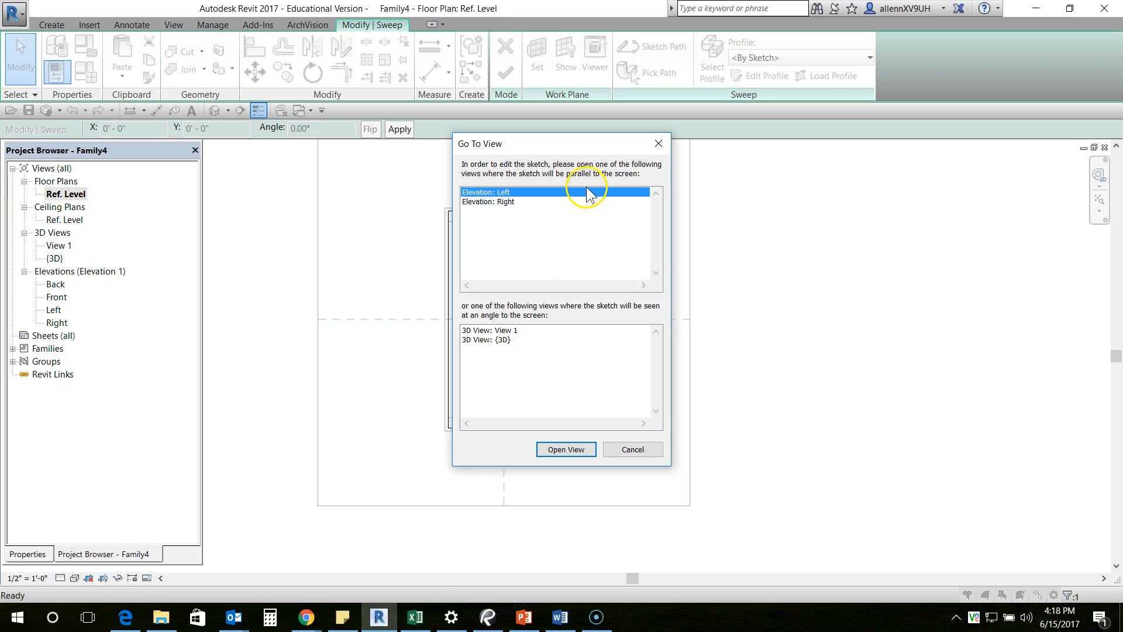
left_click_drag(568, 147, 740, 171)
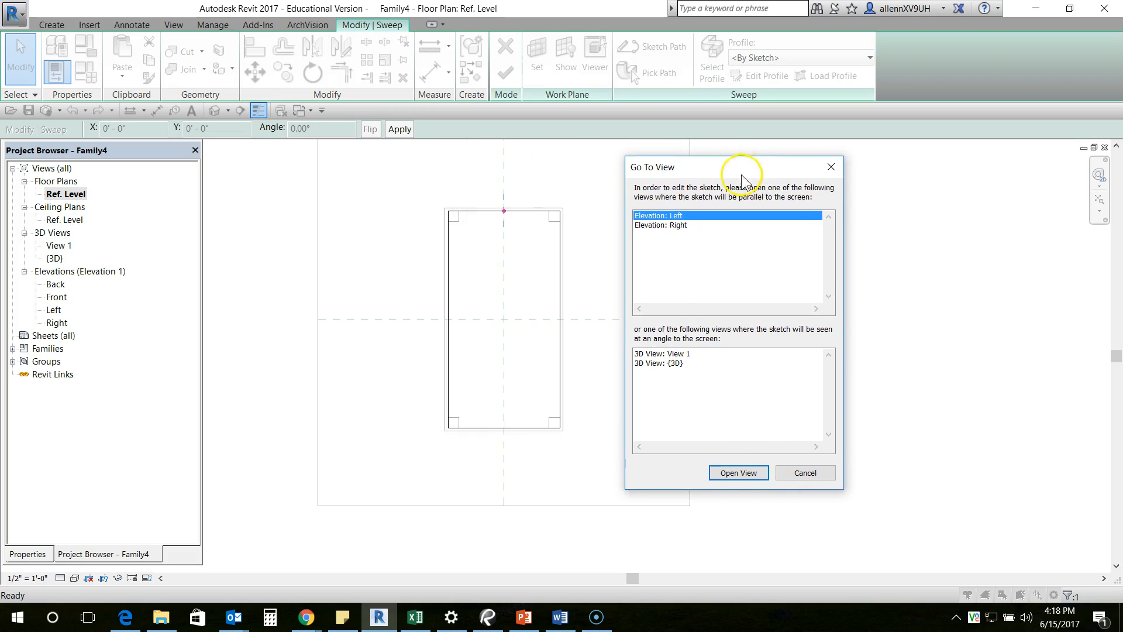
left_click(831, 168)
- Reopen the sweep path sketch and examine the profile plane crossing the table's end edge
scroll(526, 245, "up", 5)
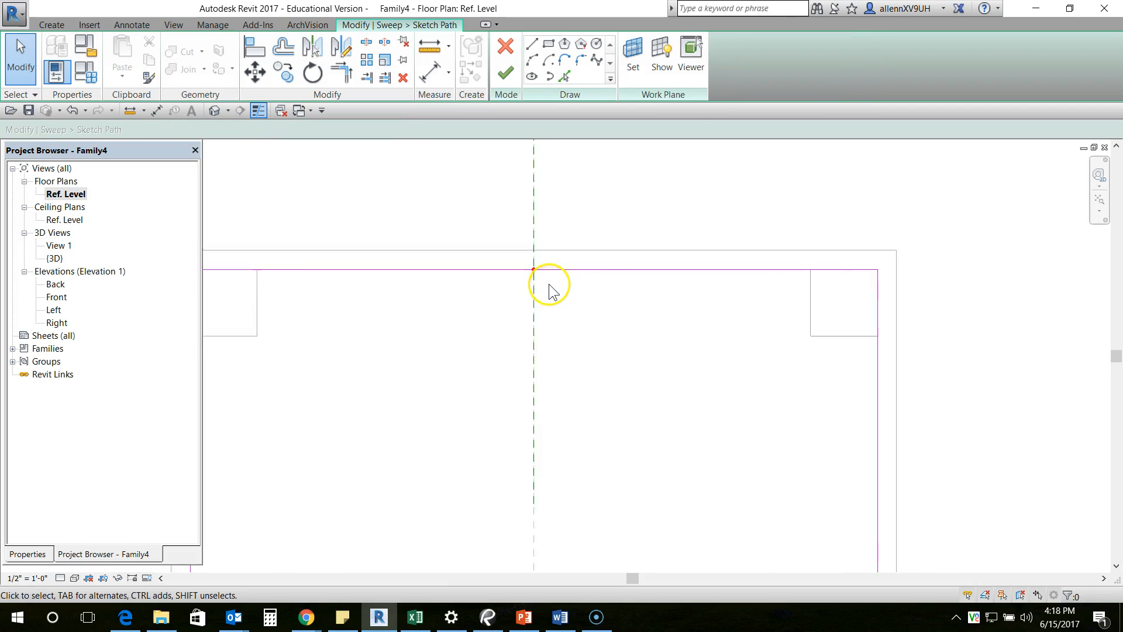
scroll(550, 281, "down", 4)
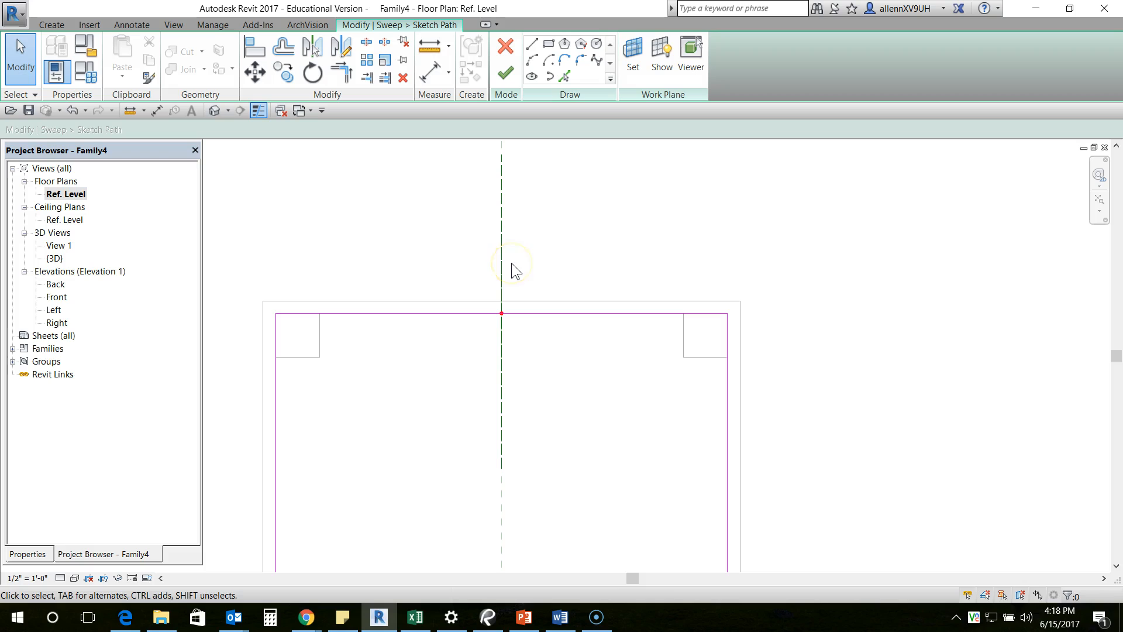
middle_click_drag(541, 294, 539, 314)
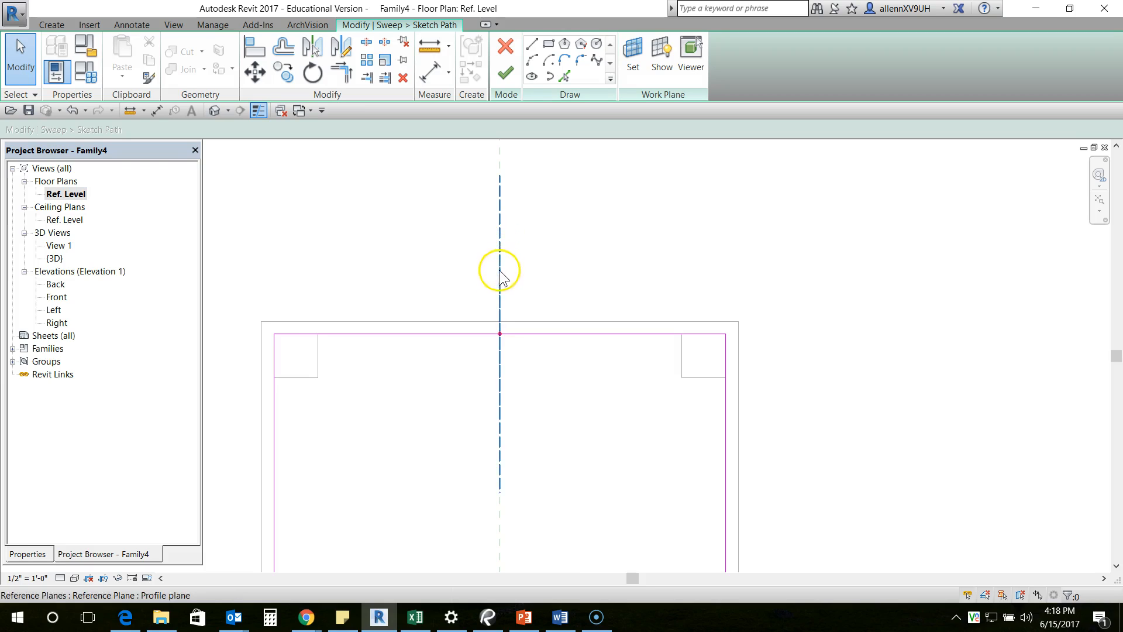
middle_click_drag(548, 288, 554, 303)
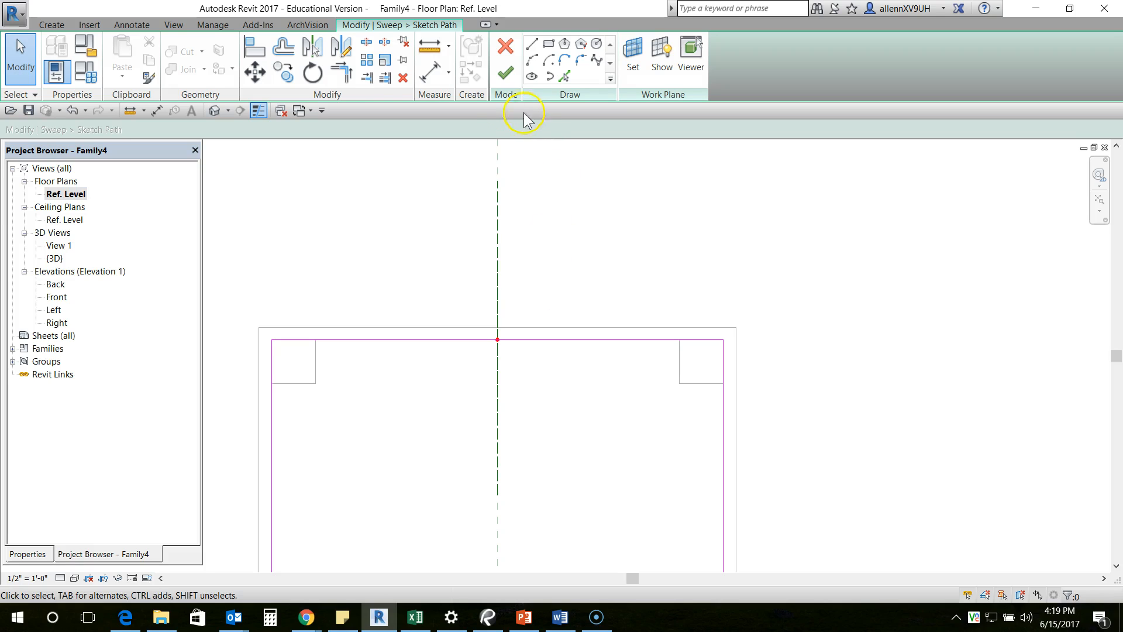
- Switch to the 3D view and orient it to the Right face, facing the profile plane at the table's end
left_click(214, 111)
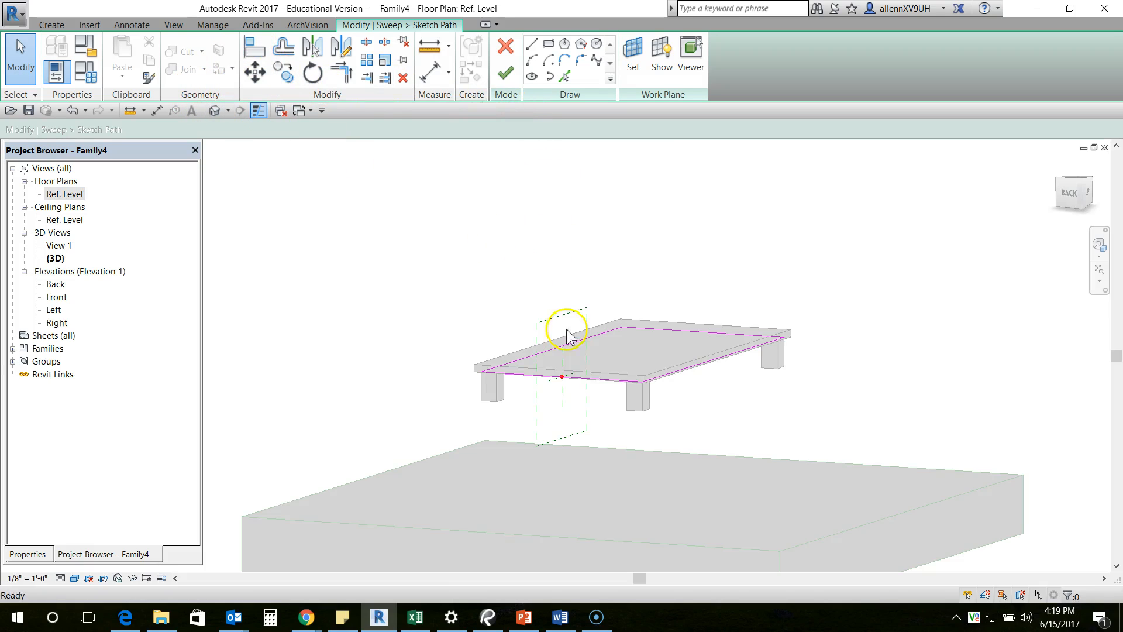
middle_click_drag(739, 403, 928, 338, "shift")
middle_click_drag(999, 303, 978, 304)
left_click(1084, 193)
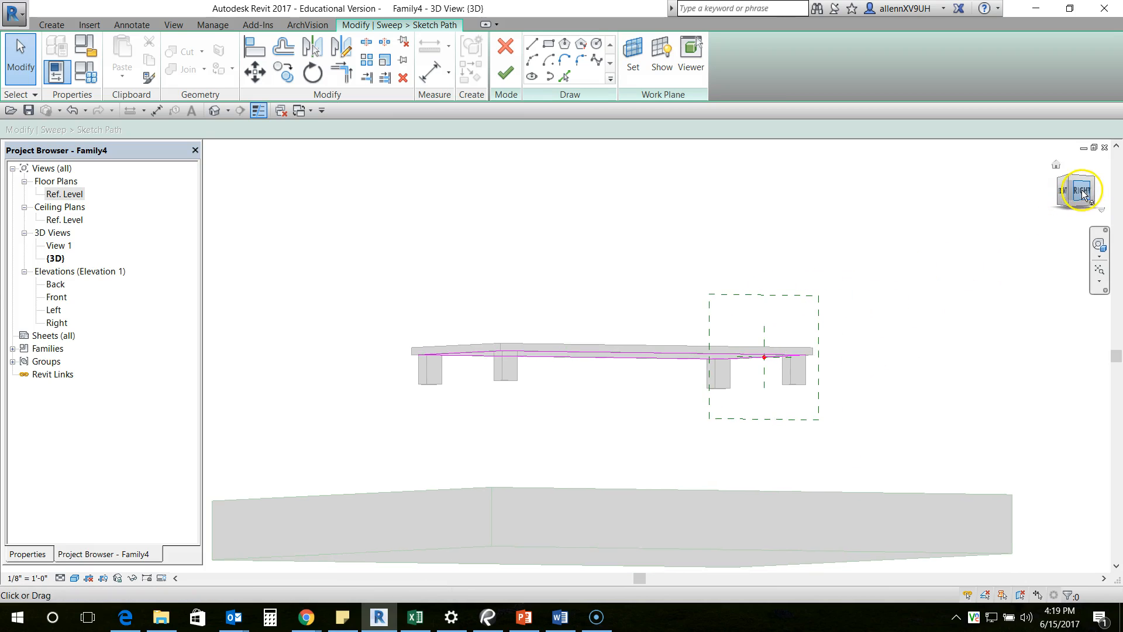
scroll(653, 341, "up", 5)
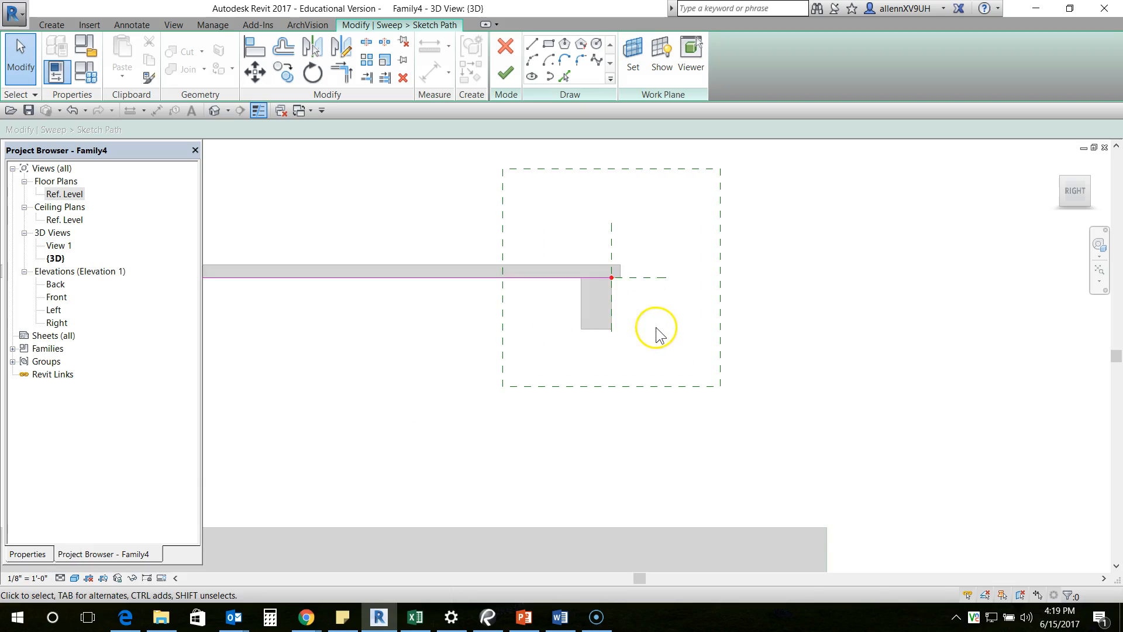
middle_click_drag(657, 328, 665, 378)
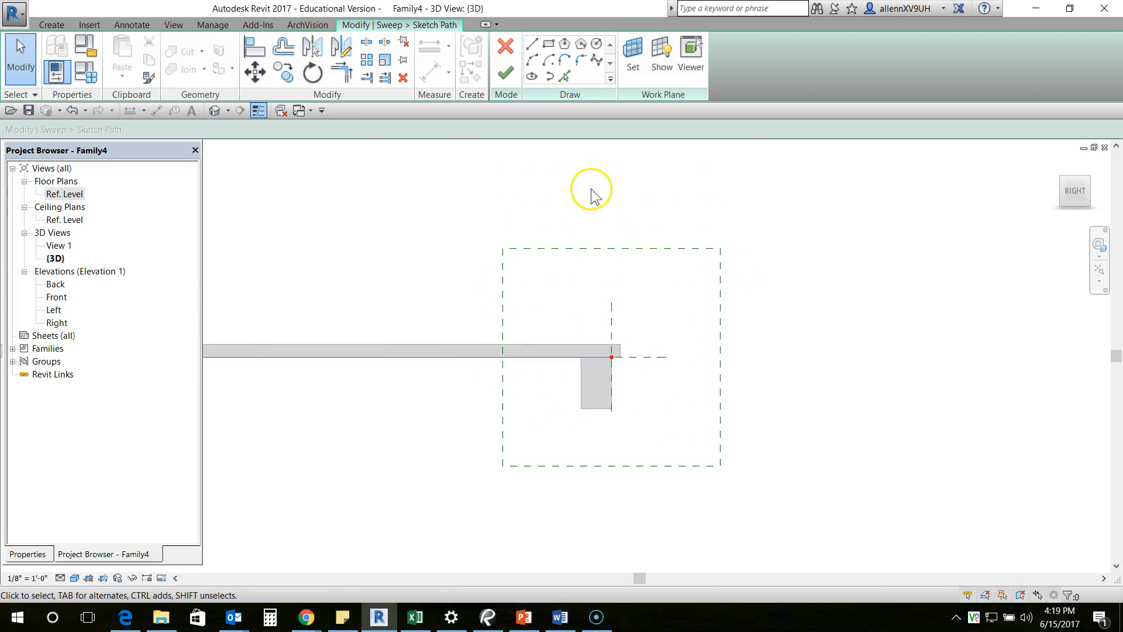
middle_click_drag(441, 173, 442, 176)
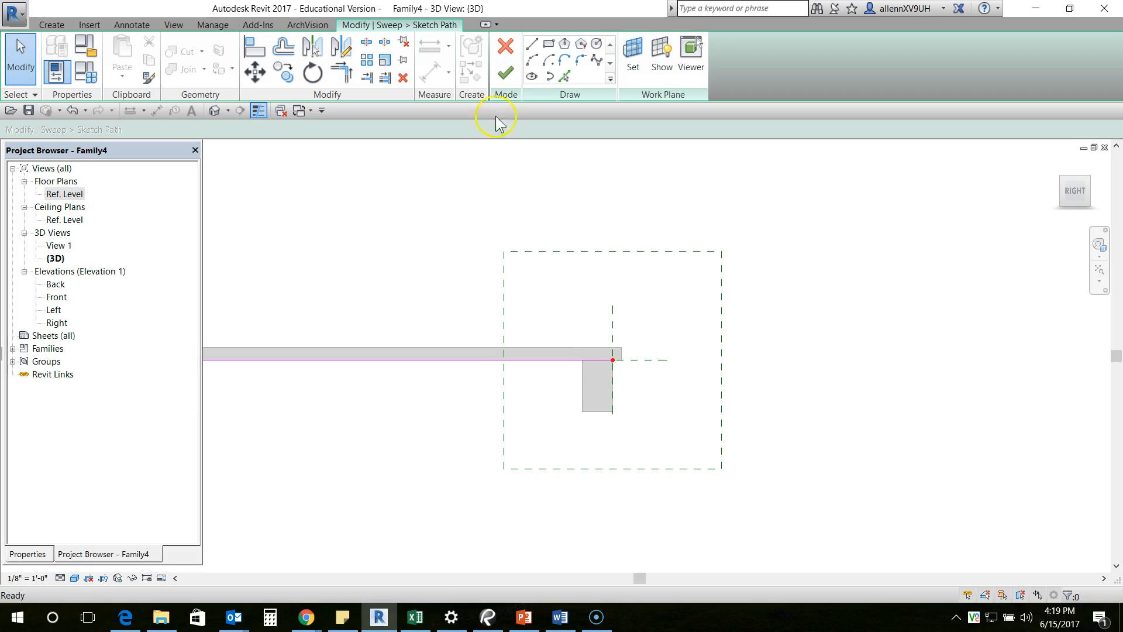
- Finish the sweep path and open the sweep's profile sketch for editing
left_click(506, 73)
middle_click_drag(652, 339, 651, 310)
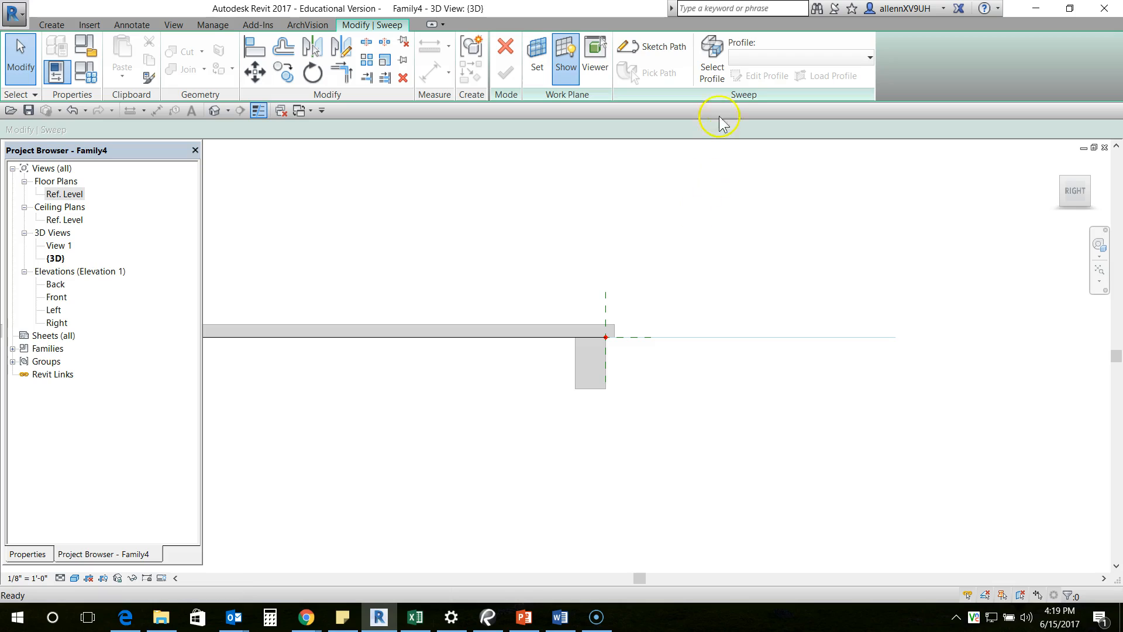
left_click(712, 58)
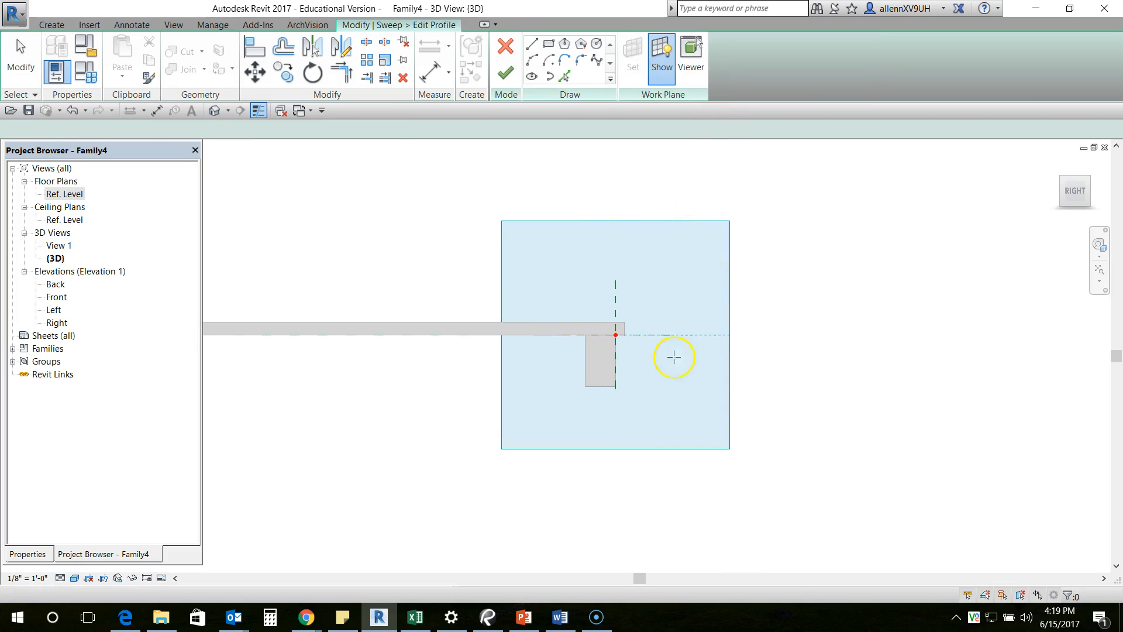
scroll(645, 357, "up", 3)
scroll(623, 363, "up", 4)
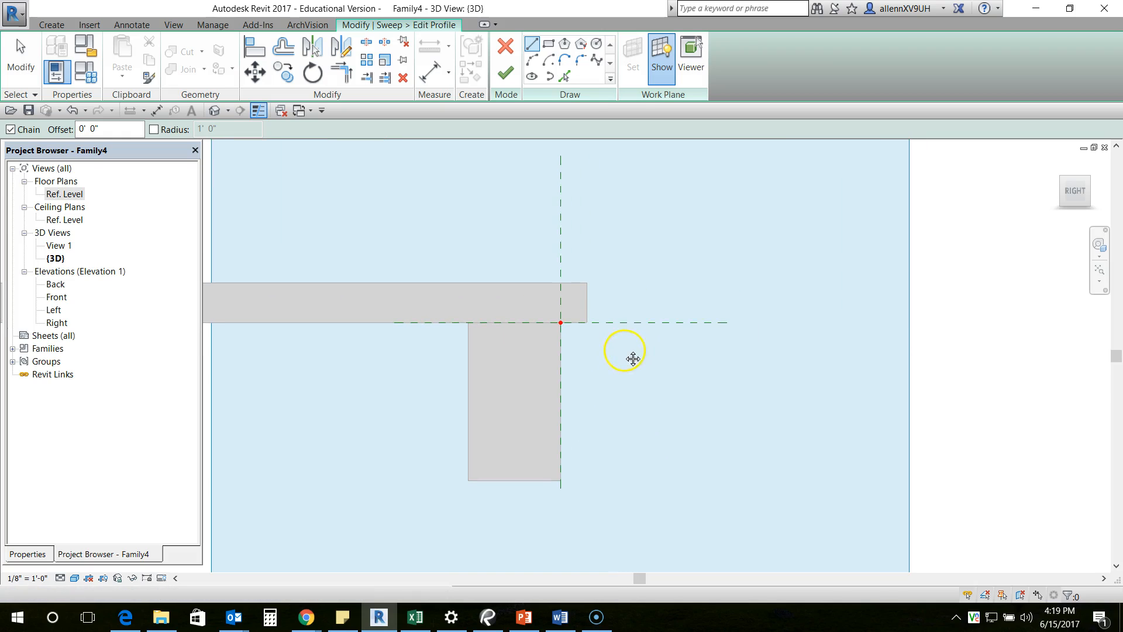
- Sketch a vertical profile line 3.5" down from the tabletop's underside, just inside the leg's outer edge
scroll(535, 334, "up", 3)
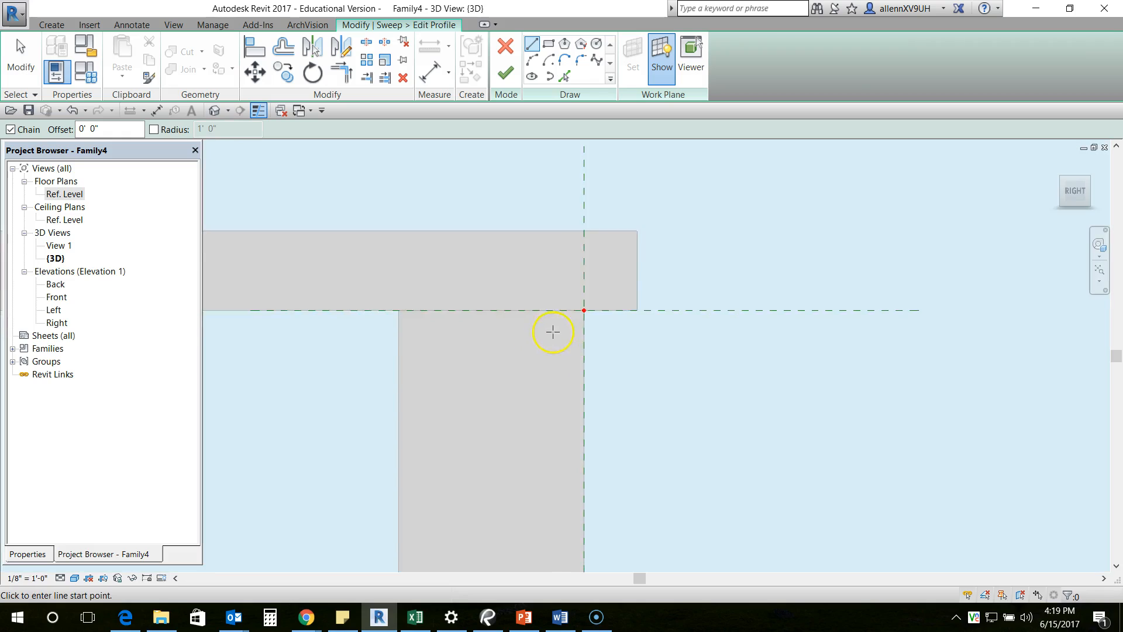
scroll(553, 332, "up", 2)
scroll(574, 236, "up", 1)
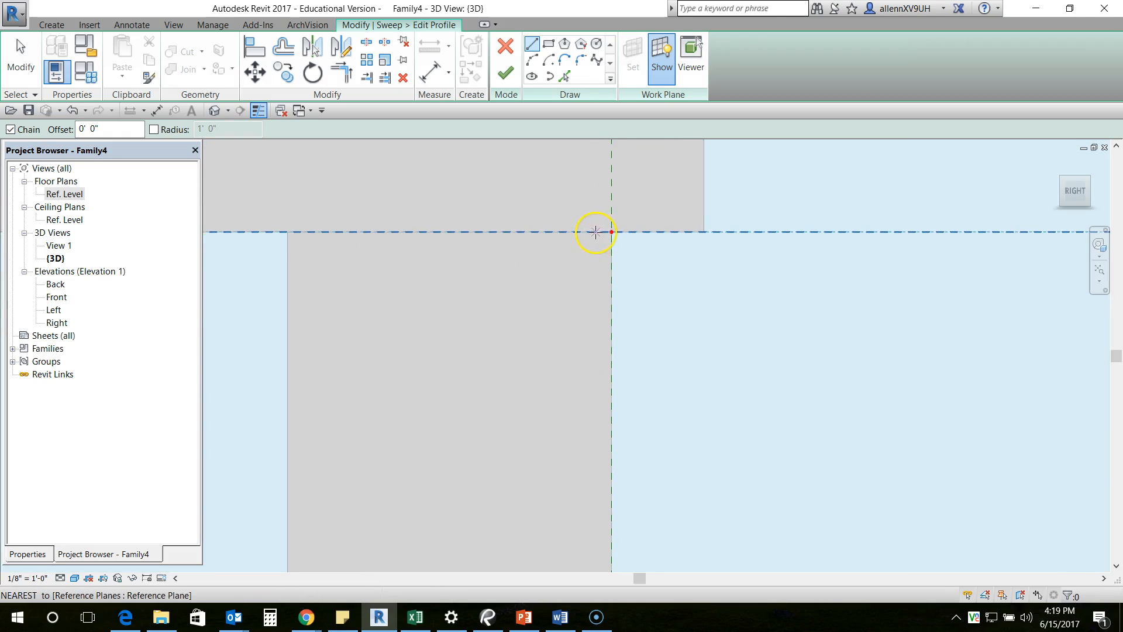
left_click(593, 231)
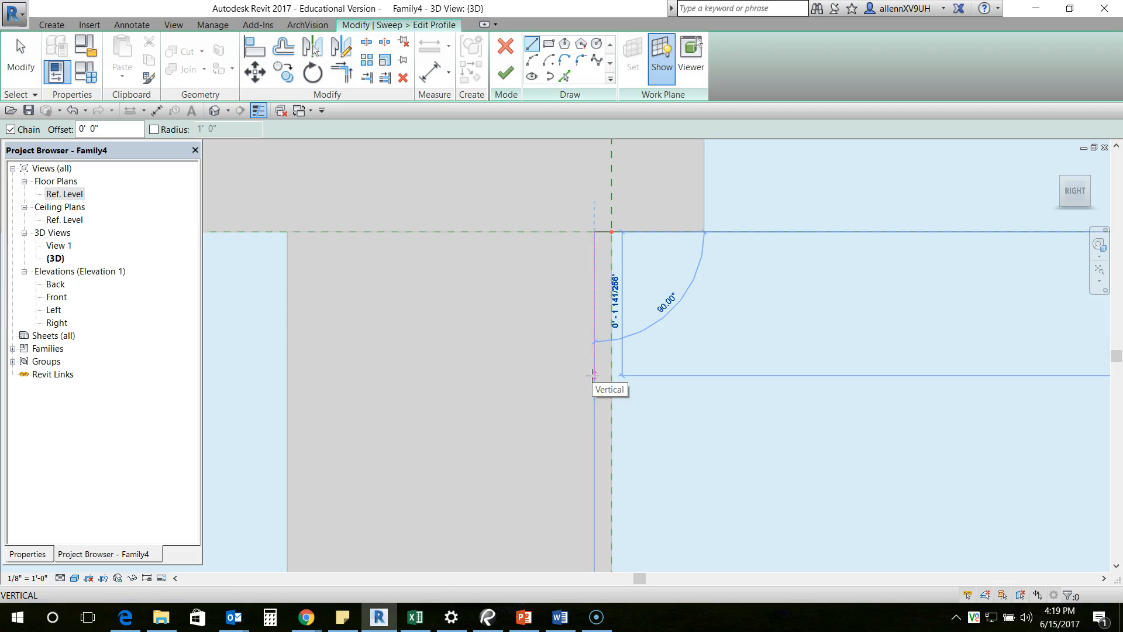
middle_click_drag(594, 421, 591, 322)
scroll(588, 357, "down", 1)
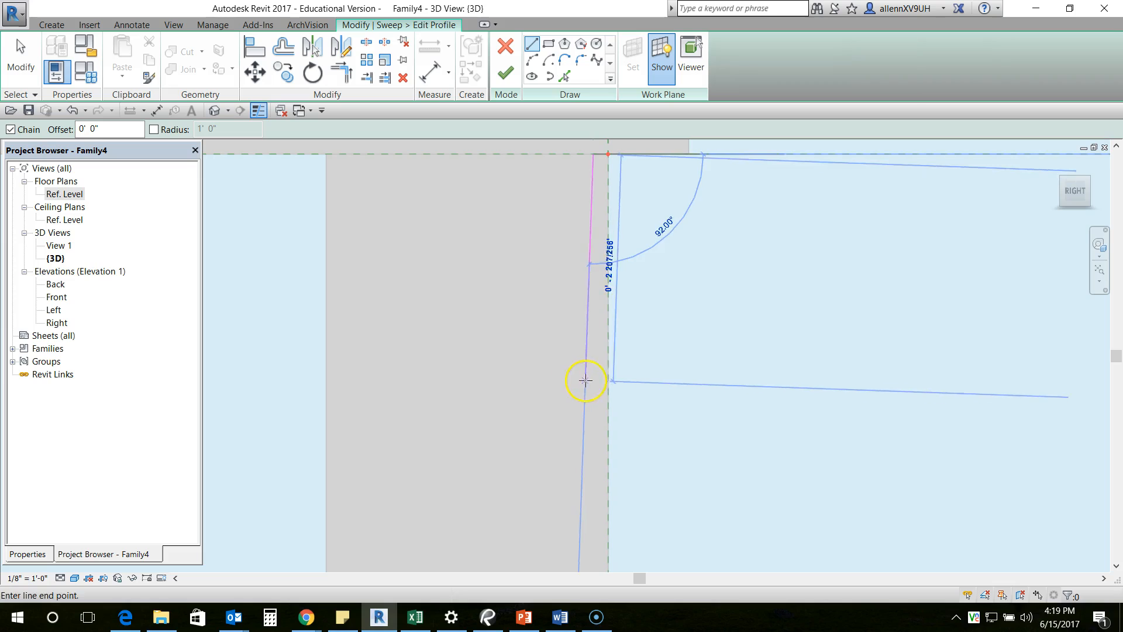
type("0 3.5")
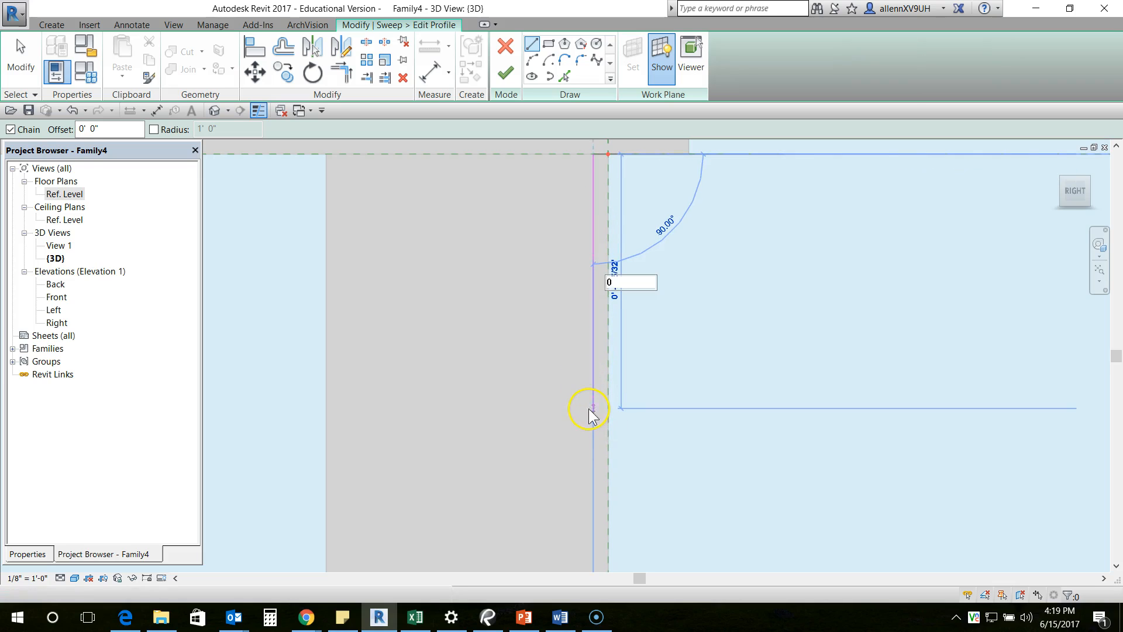
key("Return")
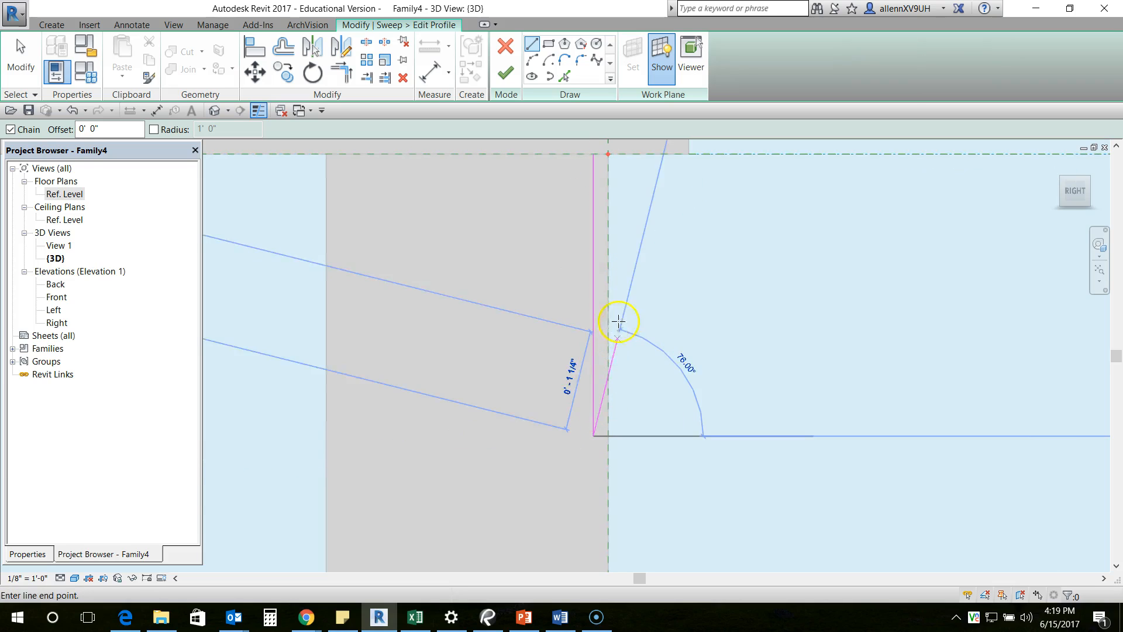
key("Escape")
key("Escape")
- Draw the profile's other three sides from the vertical line's upper end, closing a rectangle 0.5" wide and 3.5" tall
left_click(531, 44)
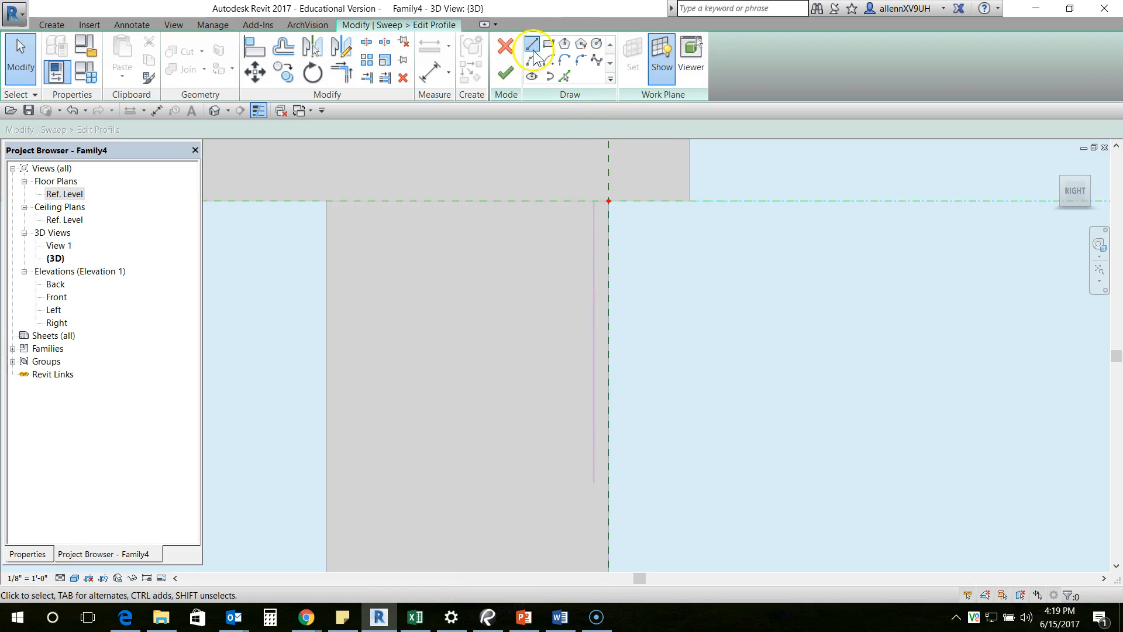
left_click(593, 202)
type("0 ")
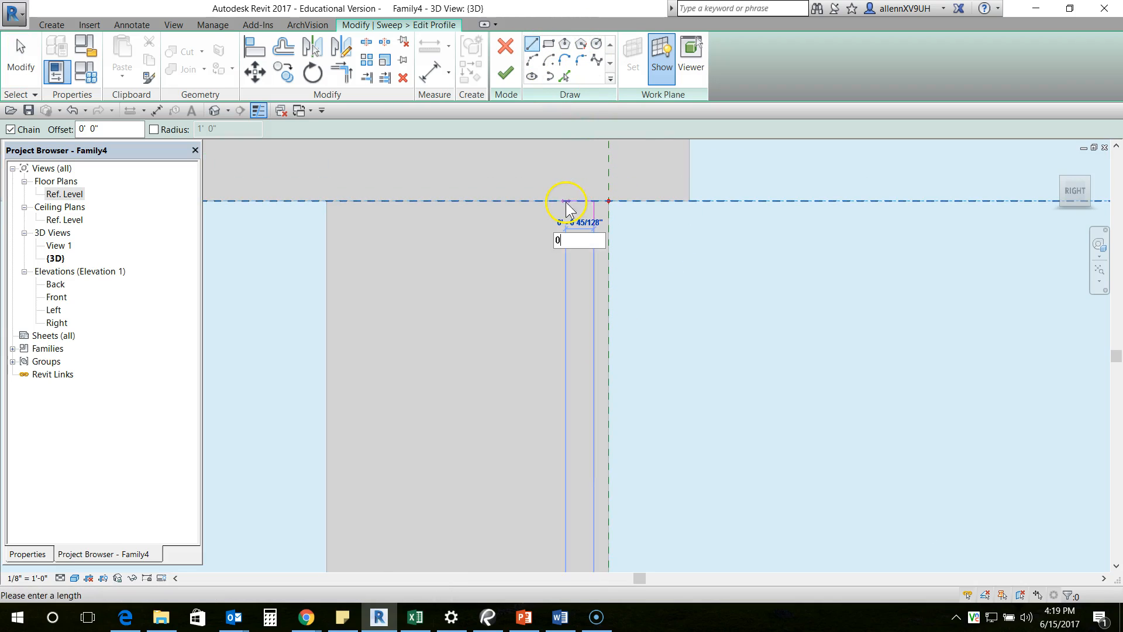
type(".5")
middle_click_drag(571, 262, 567, 170)
scroll(566, 176, "down", 1)
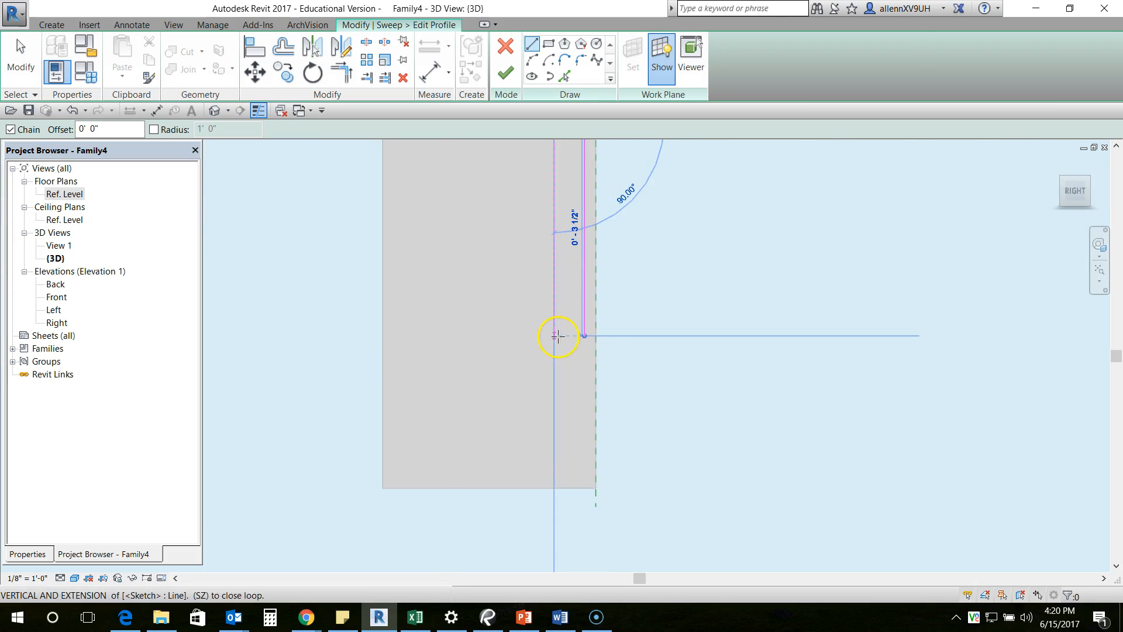
left_click(556, 334)
scroll(609, 333, "up", 3)
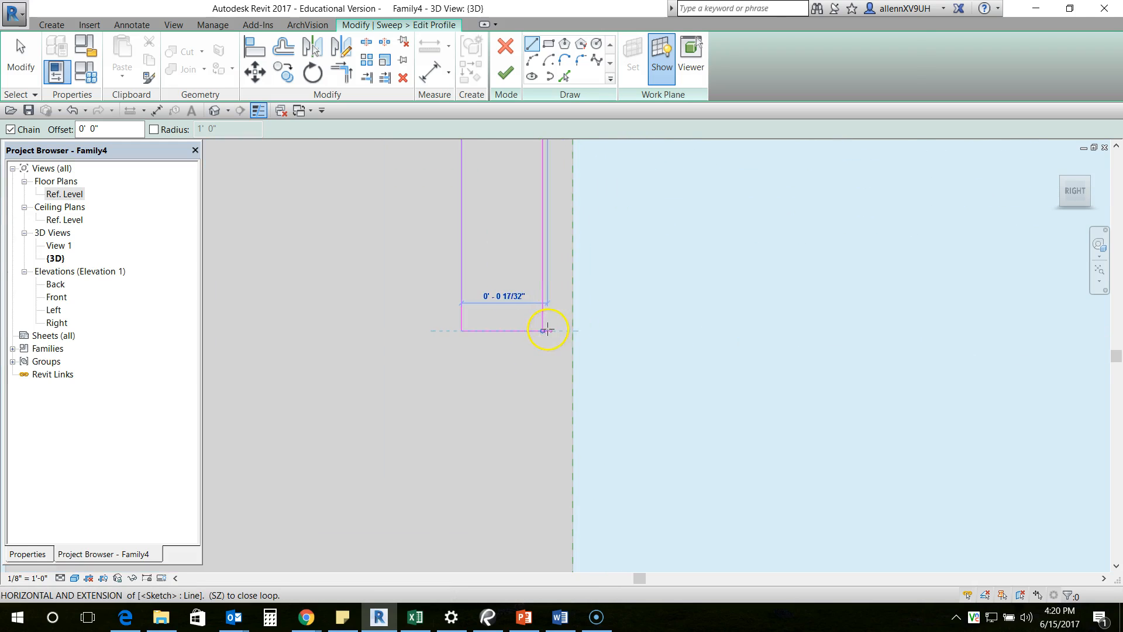
left_click(544, 330)
key("Escape")
key("Escape")
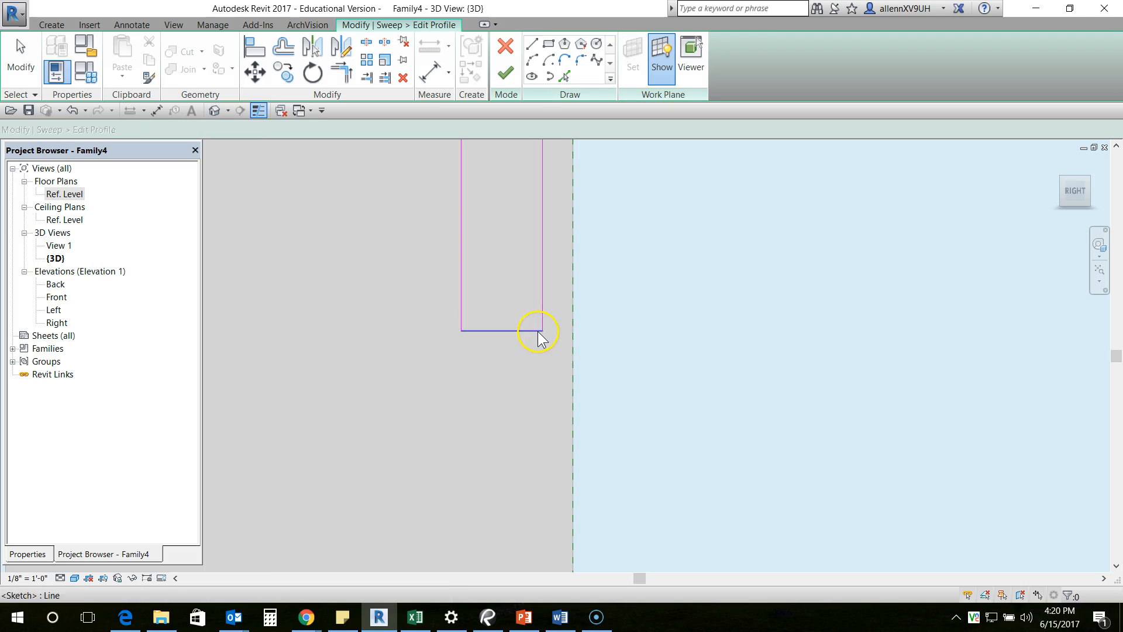
- Sketch a lip from the lower part of the rectangle's outer side, 1/4" outward and 1/2" down
mouse_move(544, 331)
left_mouse_down()
mouse_move(557, 331)
mouse_move(544, 331)
left_mouse_up()
scroll(553, 374, "down", 1)
middle_click_drag(563, 166, 561, 218)
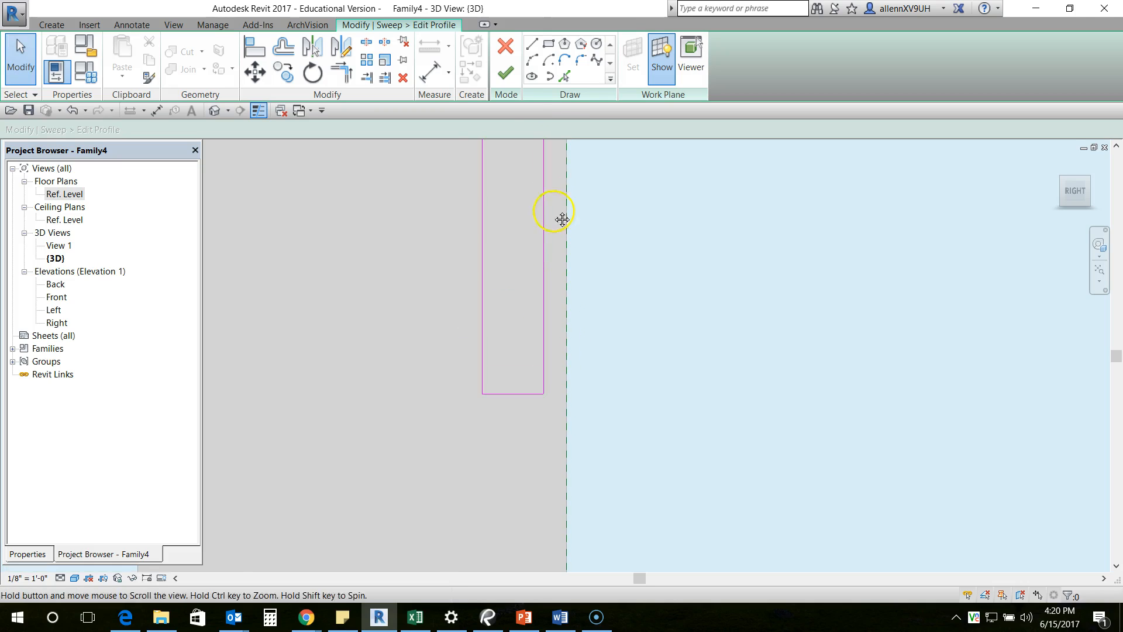
left_click(531, 44)
scroll(535, 323, "up", 3)
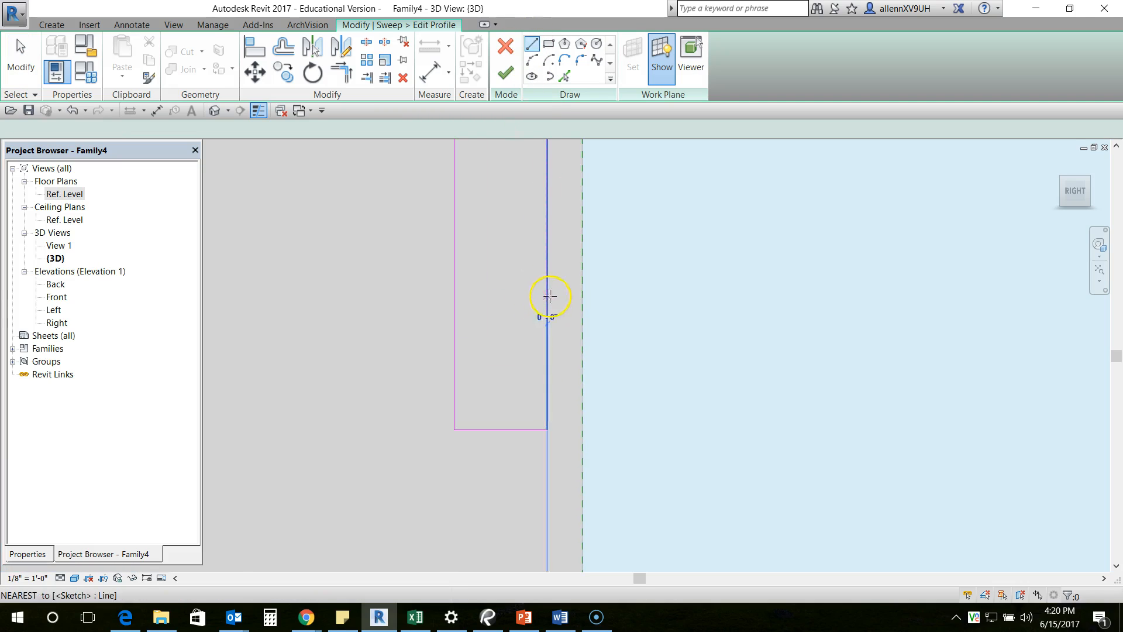
left_click(549, 296)
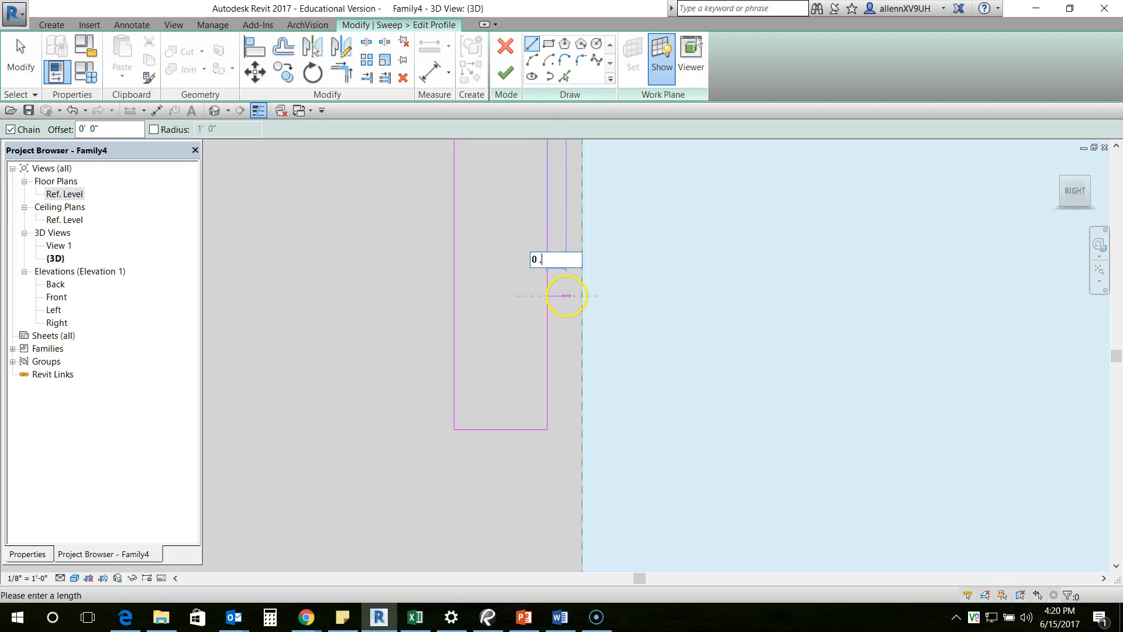
key("Return")
scroll(561, 326, "down", 3)
middle_click_drag(625, 389, 604, 439)
scroll(605, 439, "down", 2)
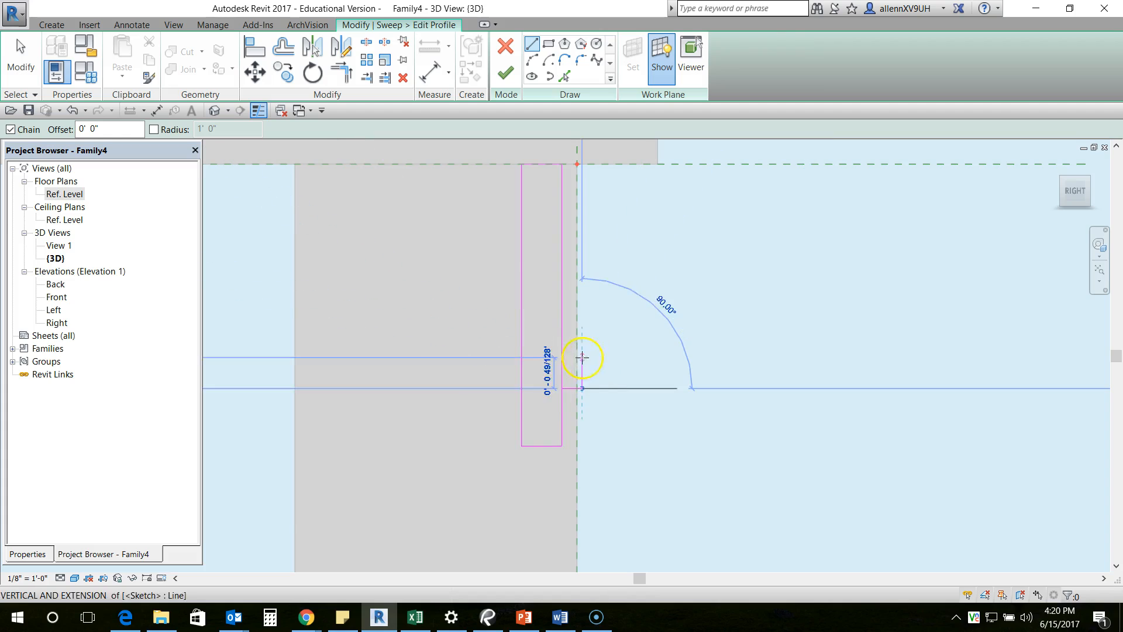
scroll(591, 427, "up", 2)
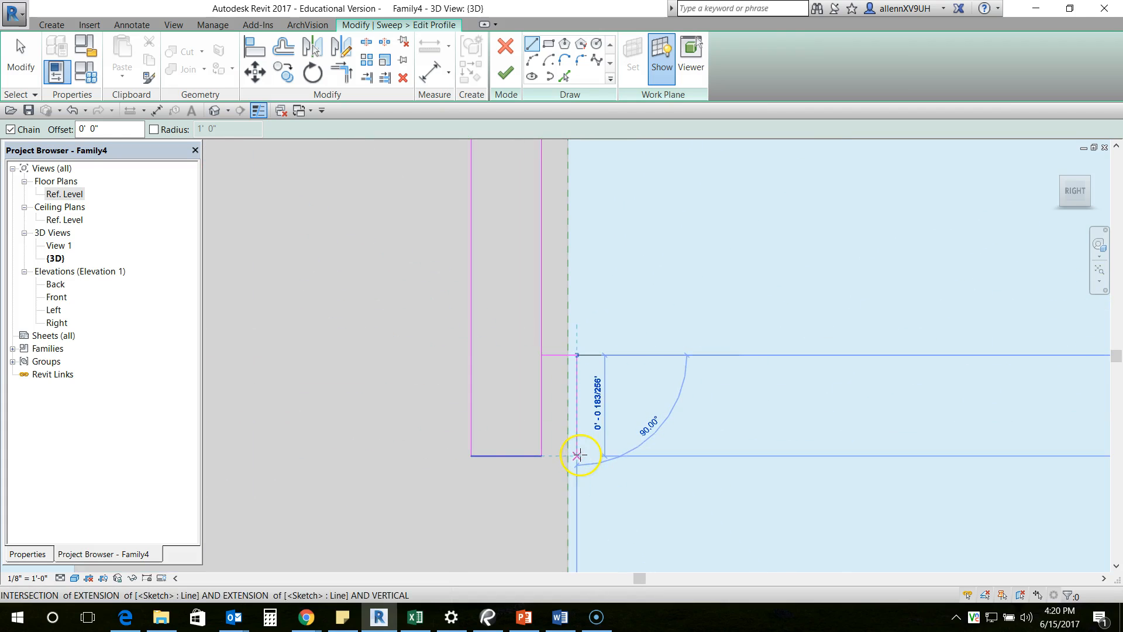
type("0 .5")
key("Return")
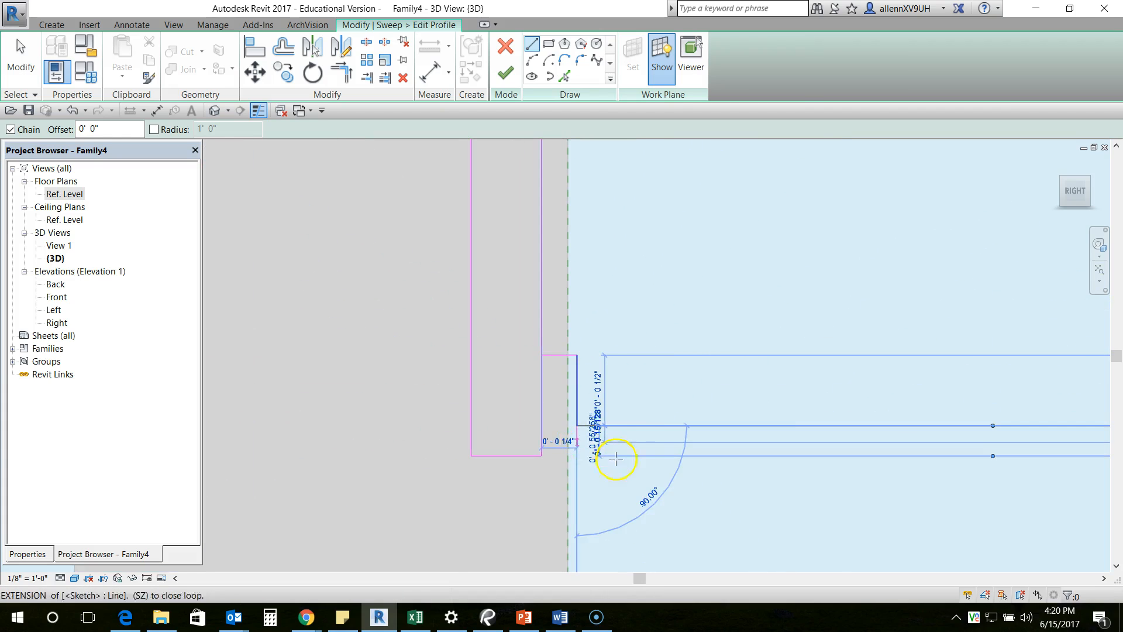
key("Escape")
key("Escape")
- Move the two lip lines straight down until the lip's lower end aligns with the rectangle's bottom edge
scroll(567, 365, "up", 1)
left_click(559, 354)
left_click(580, 374, "ctrl")
middle_click_drag(624, 420, 612, 363)
key("m")
key("v")
left_click(566, 385)
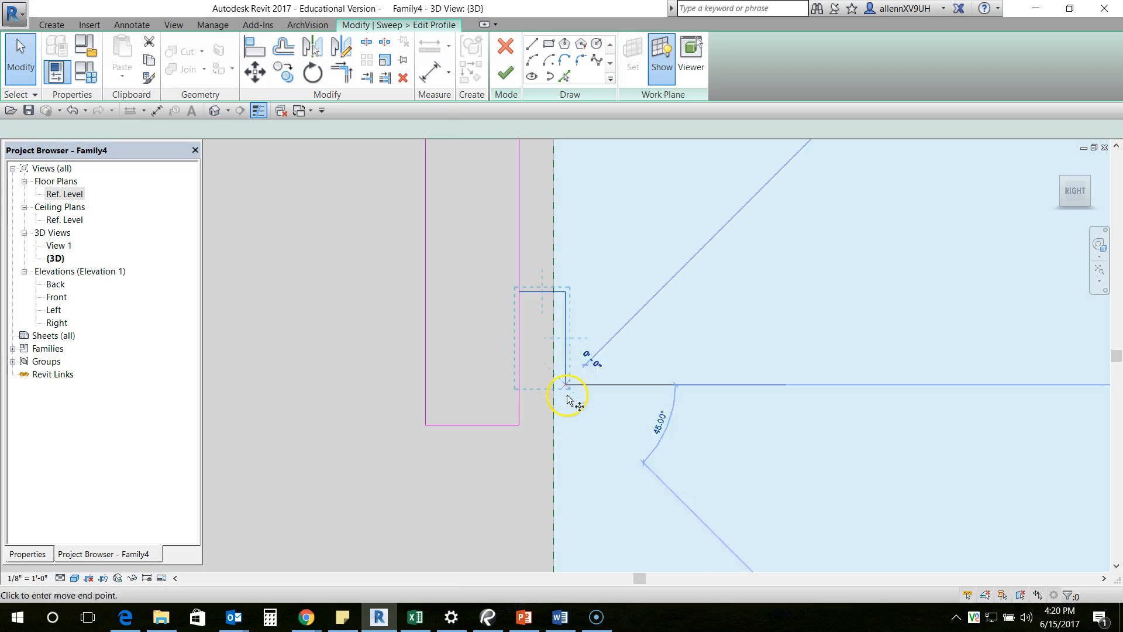
left_click(567, 426)
key("Escape")
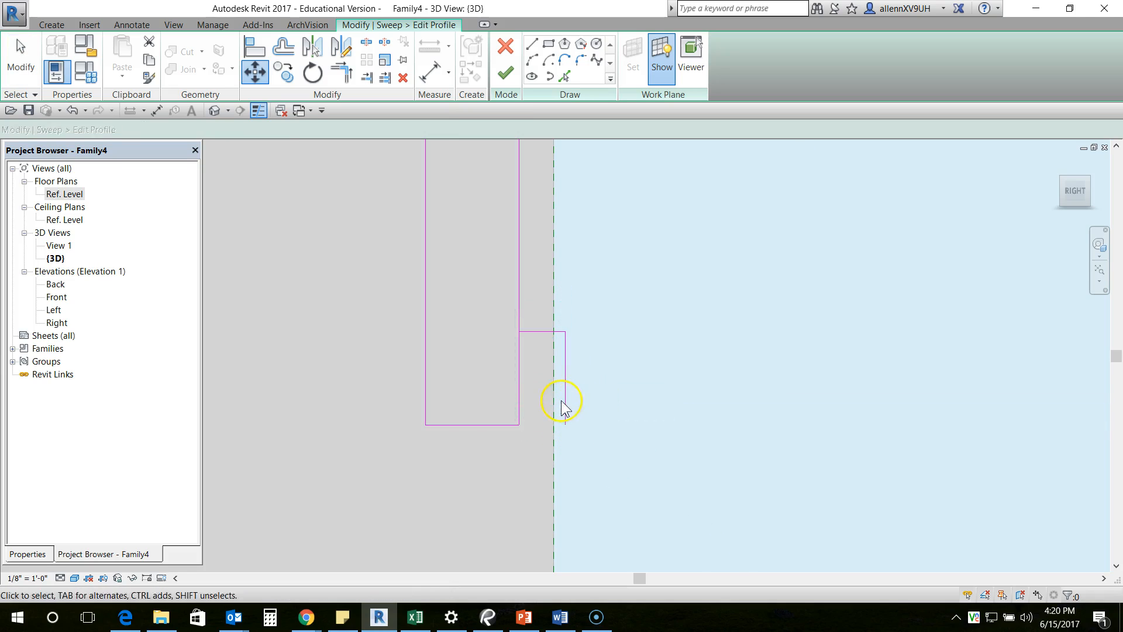
- Trim and extend the rectangle's outer and bottom lines to the lip lines, forming one closed L-shaped profile
middle_click_drag(565, 407, 549, 404)
key("e")
left_click(552, 411)
mouse_move(512, 390)
middle_mouse_down()
mouse_move(524, 401)
mouse_move(516, 395)
middle_mouse_up()
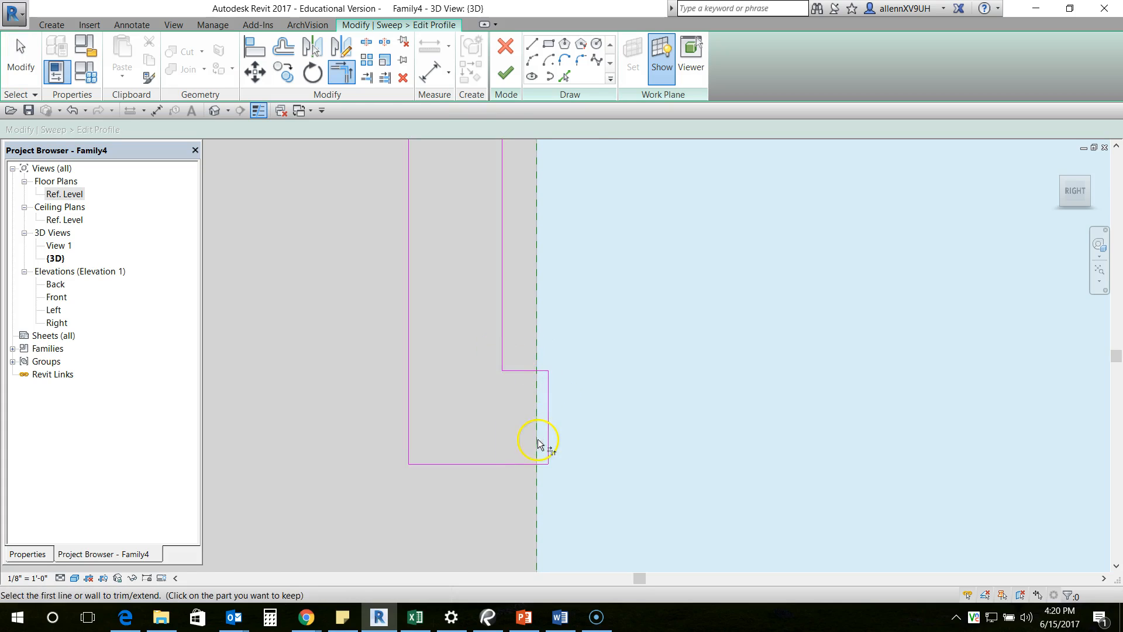
- Select the whole profile and nudge it inward so the lip sits slightly inside the leg's outer face
scroll(536, 445, "down", 3)
left_click_drag(476, 204, 575, 481)
key("Left")
key("Left")
key("Left")
key("Left")
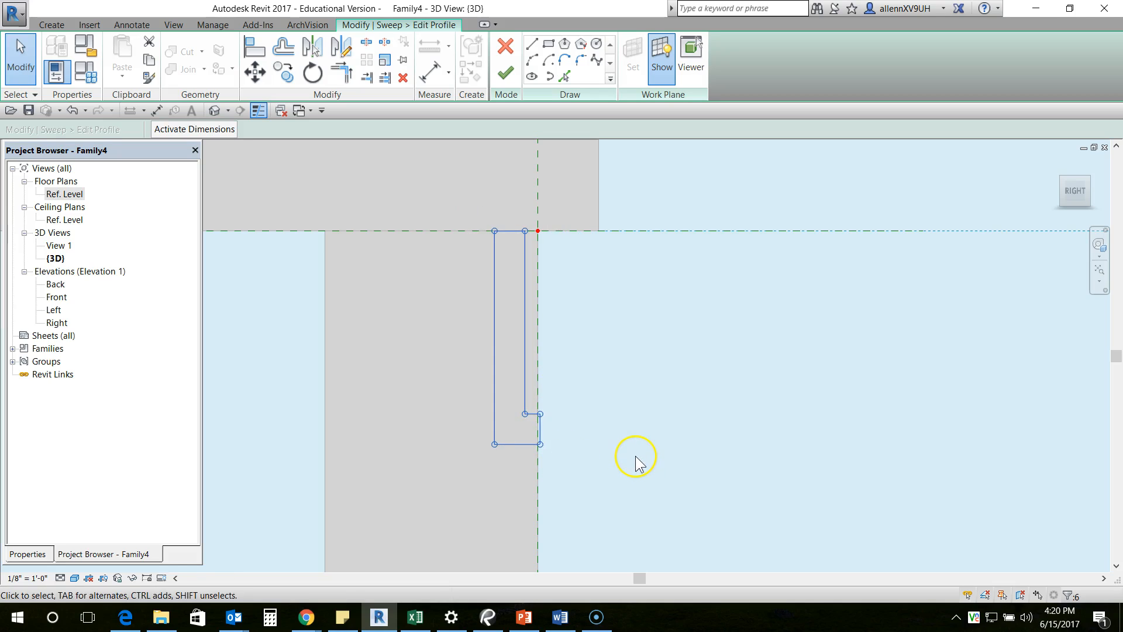
key("Left")
key("Left")
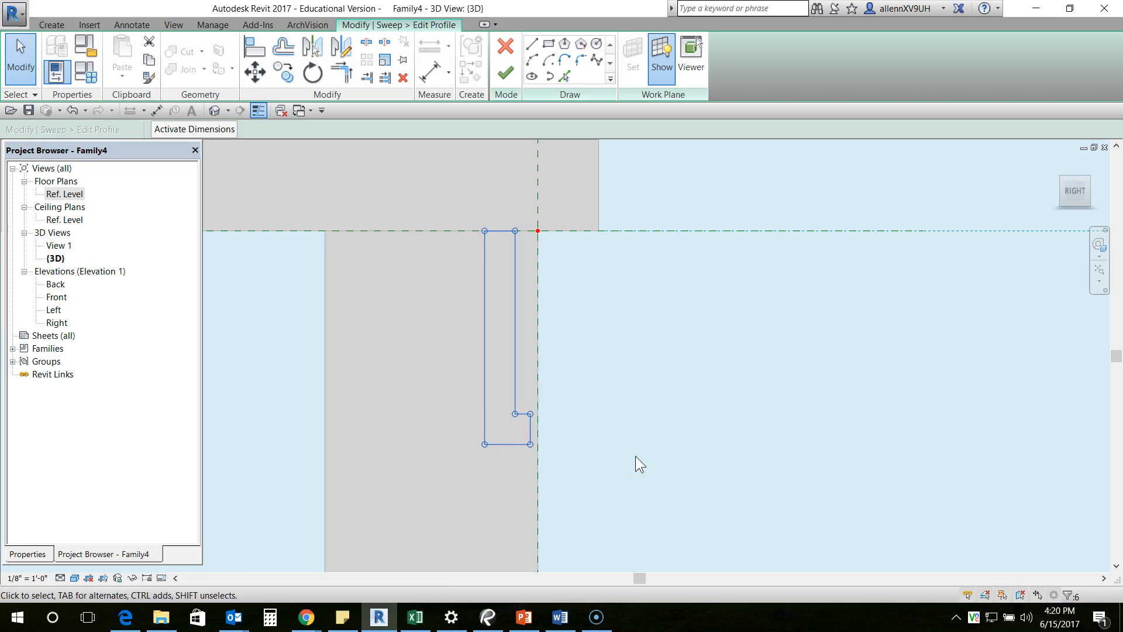
scroll(531, 428, "up", 1)
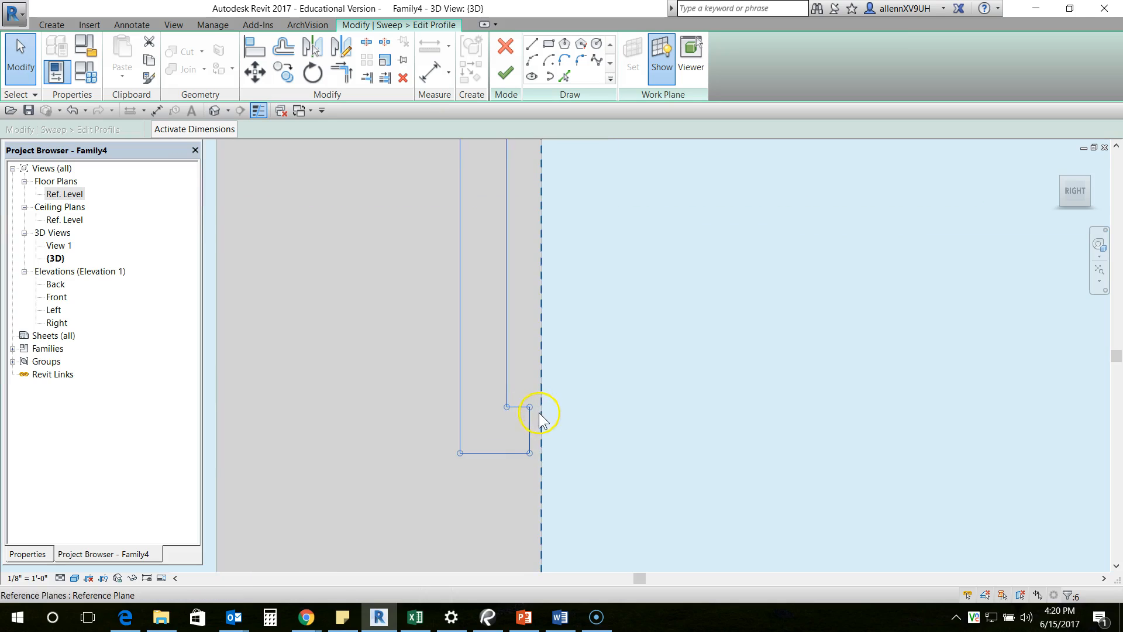
scroll(538, 449, "down", 1)
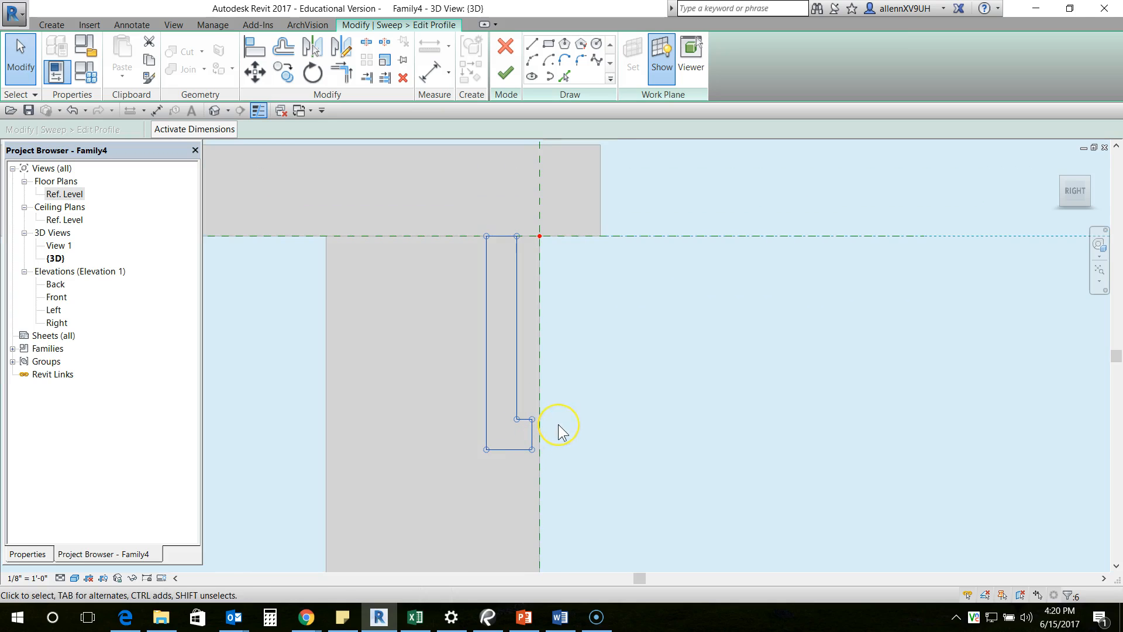
middle_click_drag(554, 423, 543, 432)
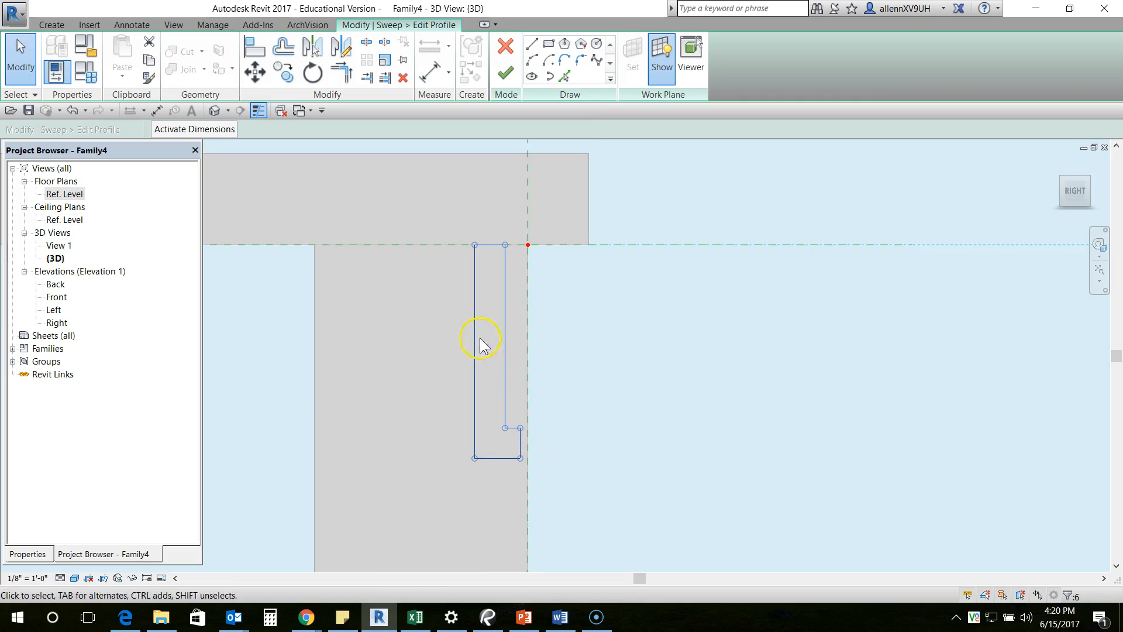
key("Left")
left_click(630, 344)
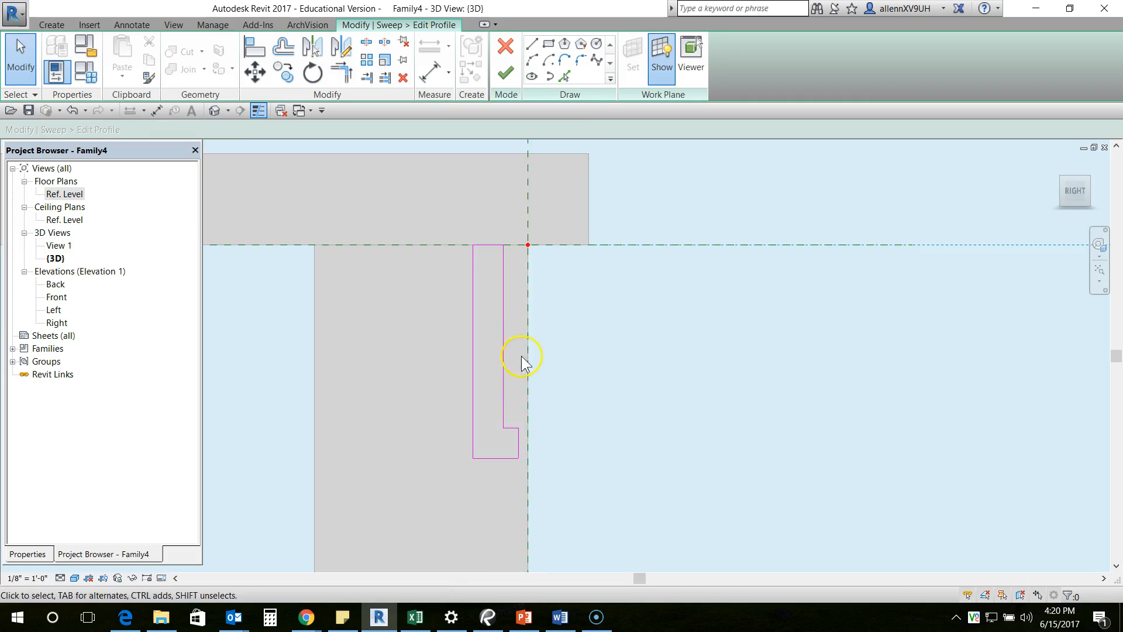
- Finish the profile sketch and complete the sweep along the path under the tabletop
middle_click_drag(565, 417, 572, 401)
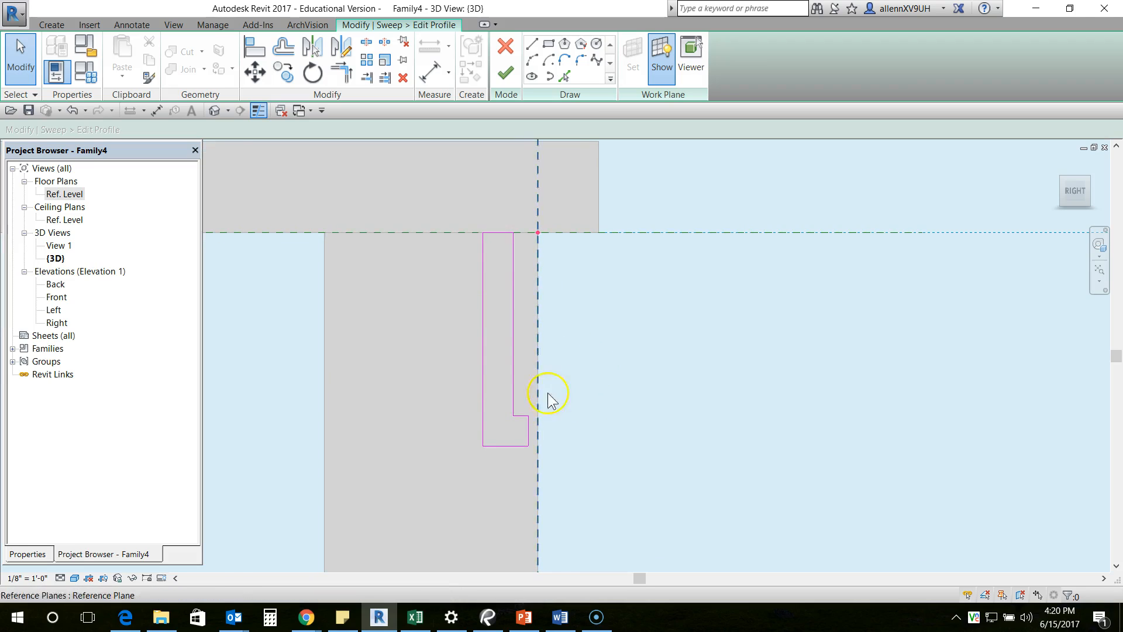
left_click(503, 78)
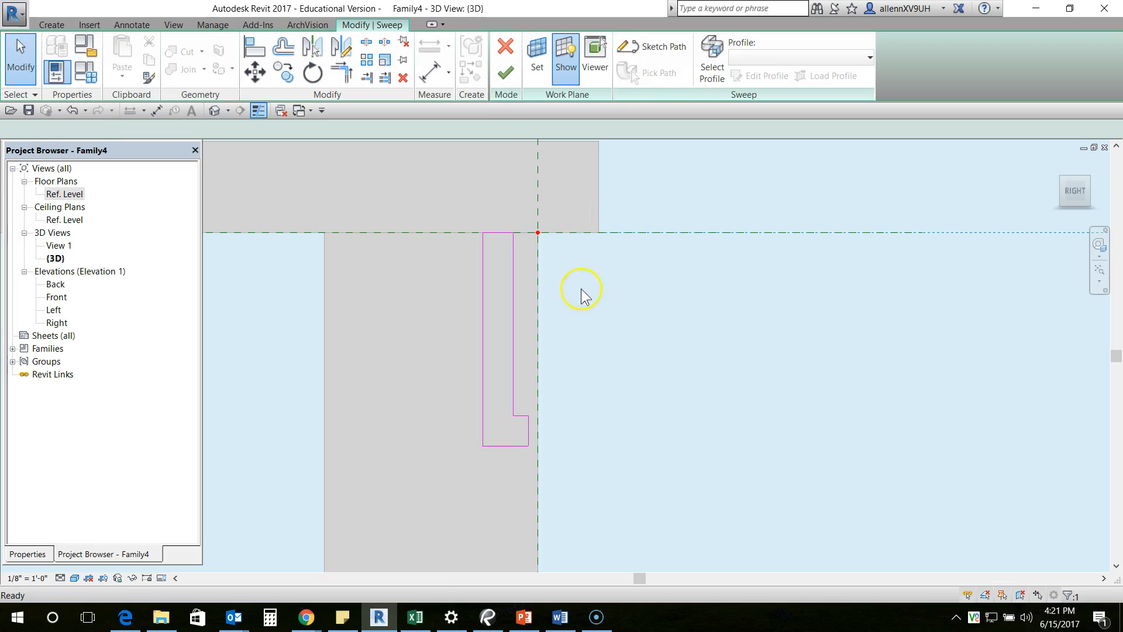
middle_click_drag(577, 313, 538, 416, "shift")
scroll(626, 351, "down", 1)
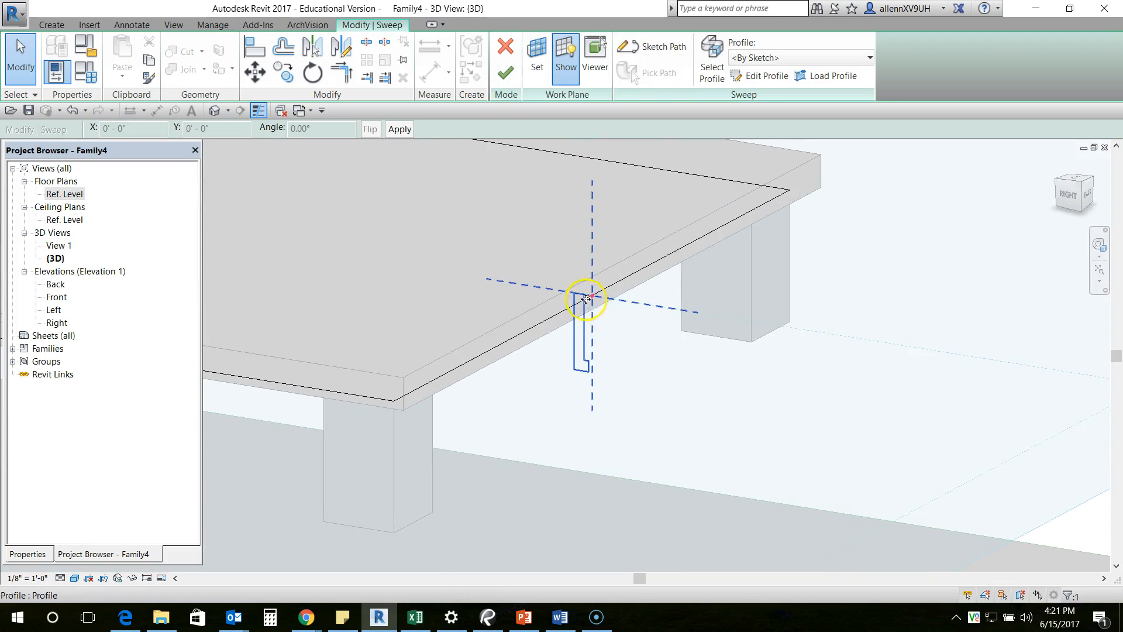
scroll(613, 325, "down", 3)
middle_click_drag(541, 287, 611, 295)
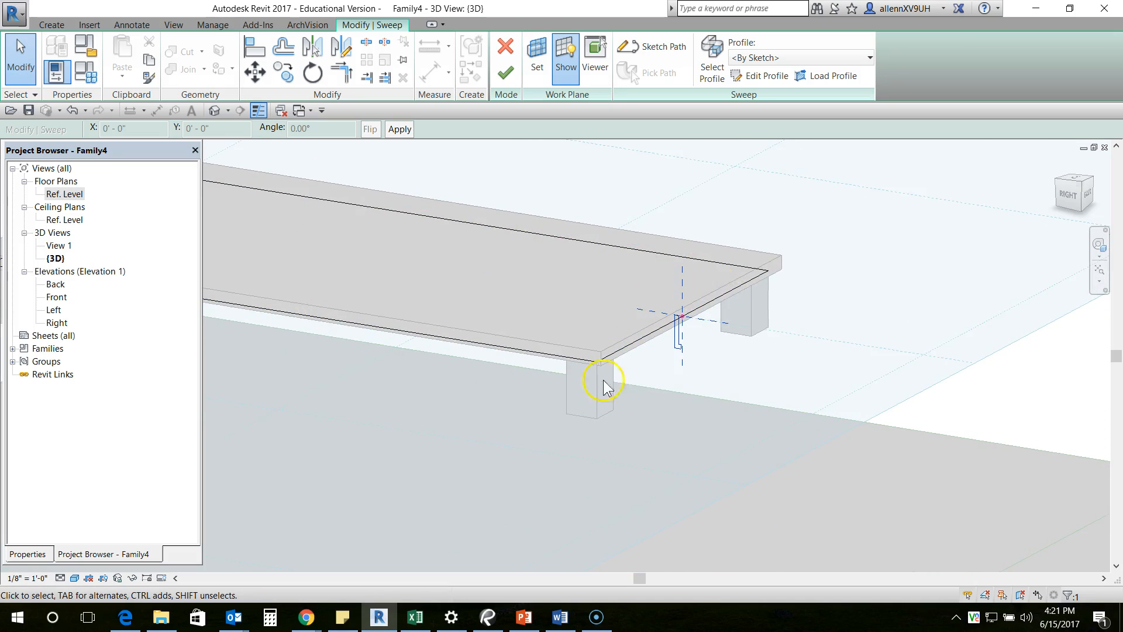
middle_click_drag(789, 378, 738, 370)
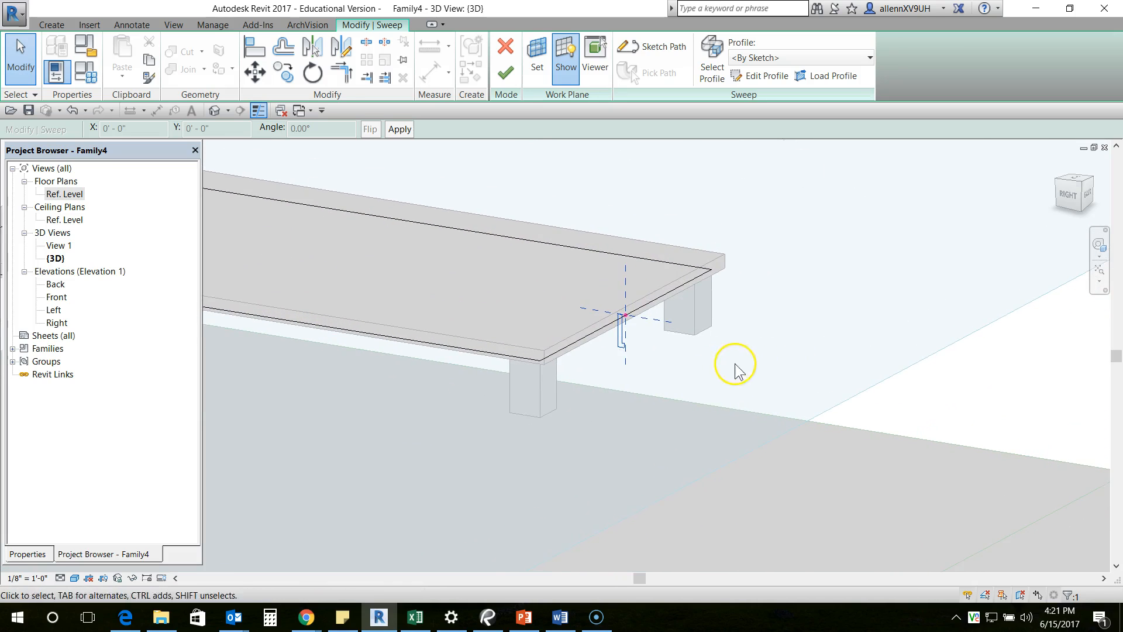
left_click(508, 86)
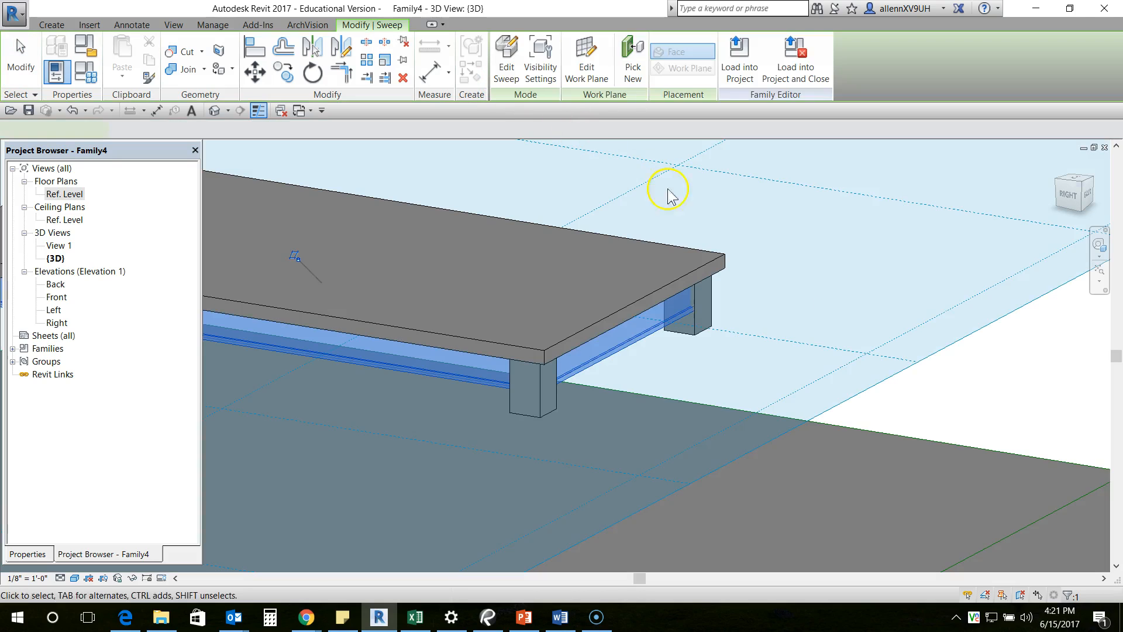
- Hide the work plane display in the 3D view and dismiss the save reminder without saving
middle_click_drag(717, 401, 761, 381, "shift")
left_click(52, 26)
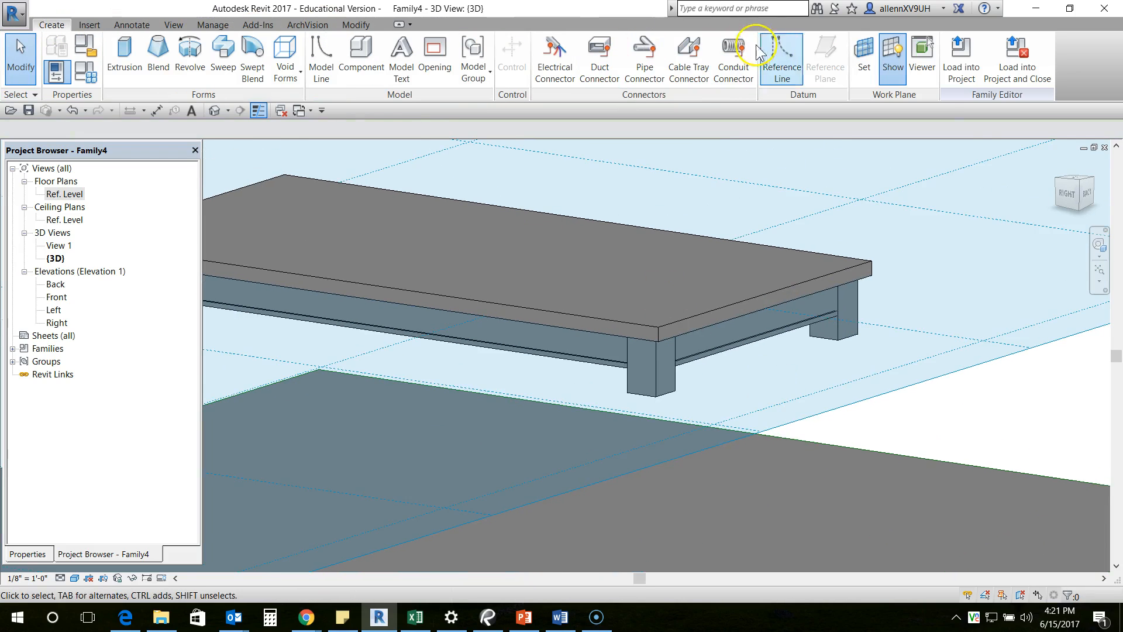
left_click(895, 59)
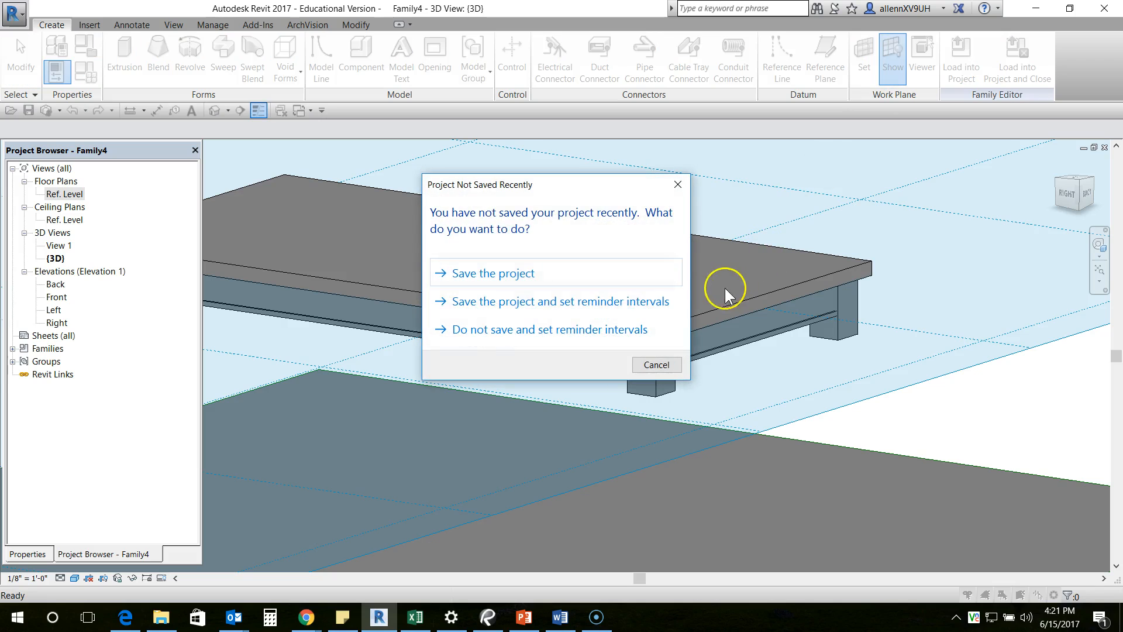
left_click(677, 186)
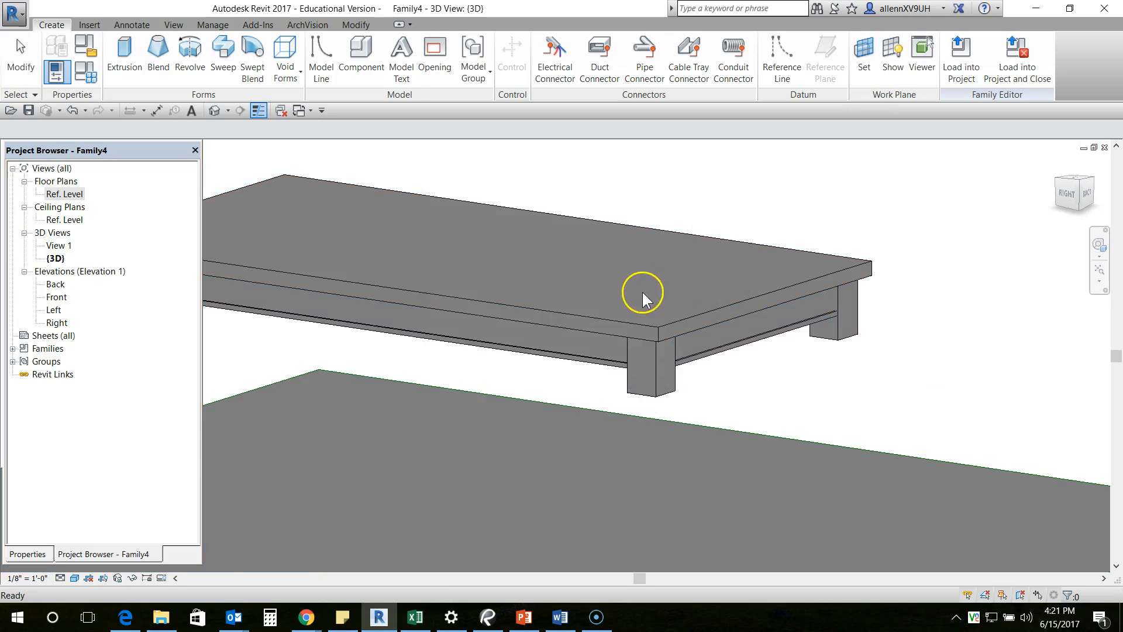
- Join the apron sweep's geometry with the leg extrusion at the table corner
middle_click_drag(794, 343, 788, 303, "shift")
scroll(858, 332, "up", 5)
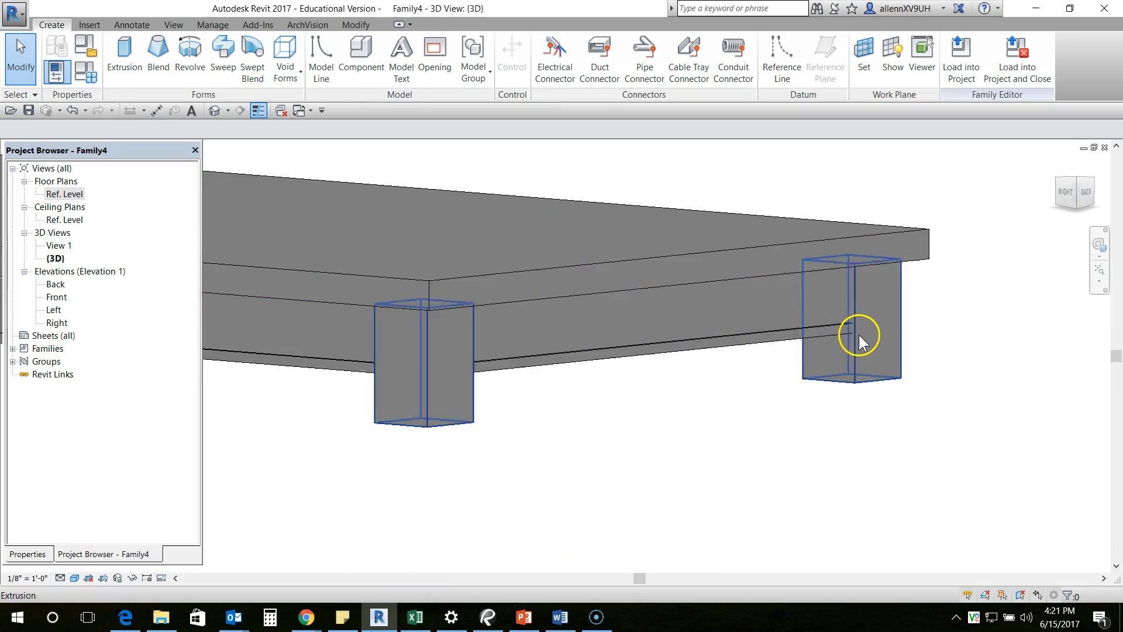
scroll(855, 357, "down", 3)
middle_click_drag(798, 356, 601, 416, "shift")
middle_click_drag(710, 407, 731, 403, "shift")
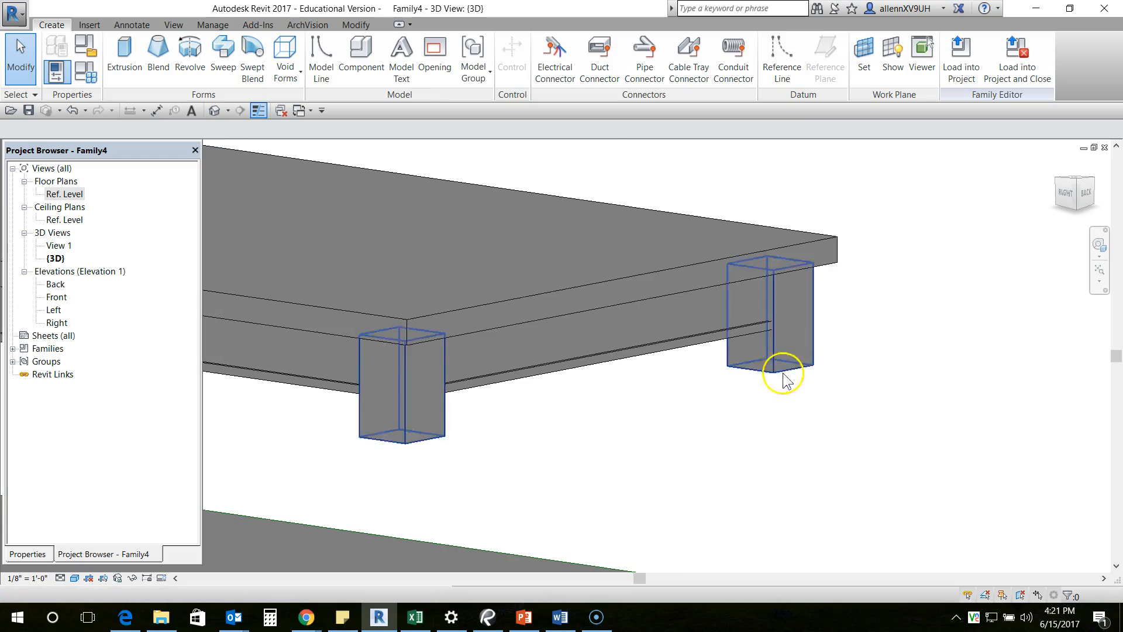
scroll(782, 376, "up", 4)
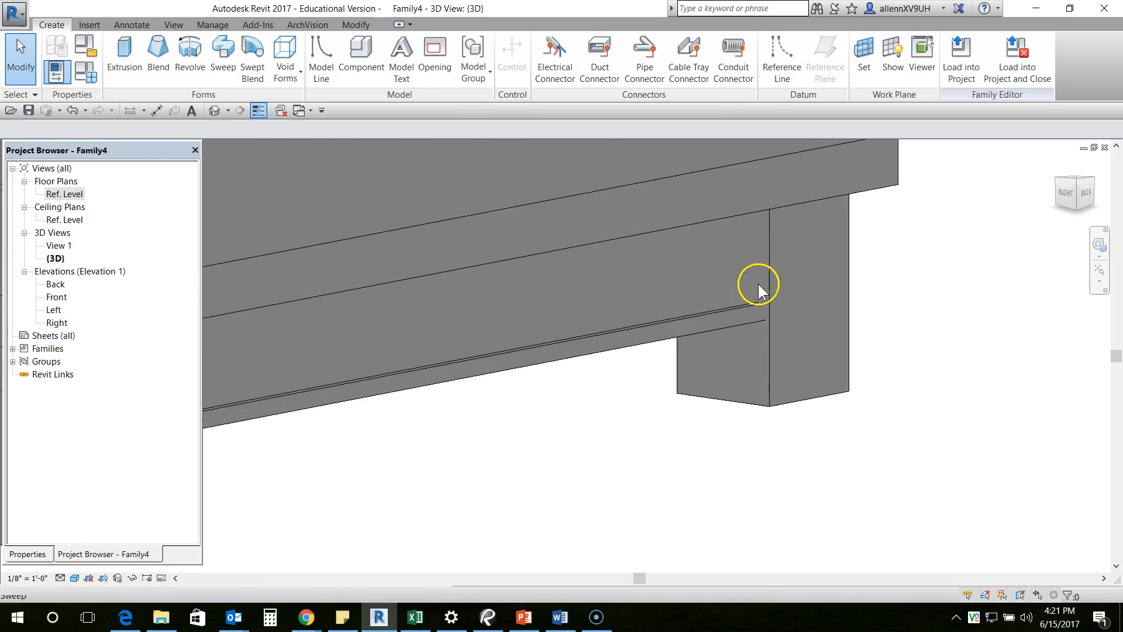
scroll(718, 357, "down", 1)
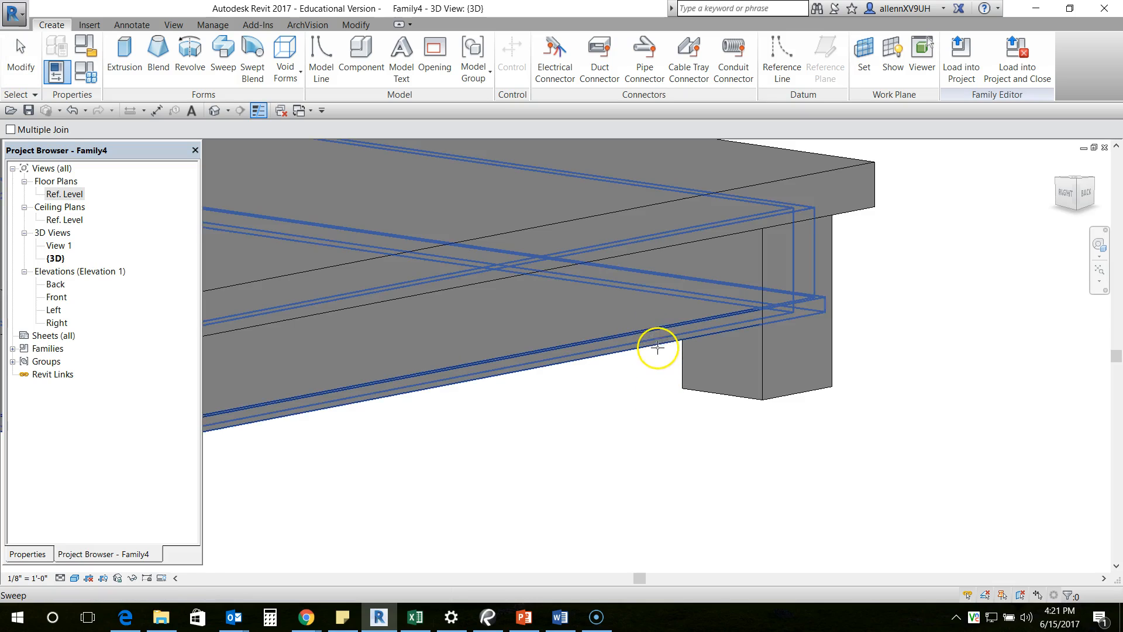
left_click(658, 342)
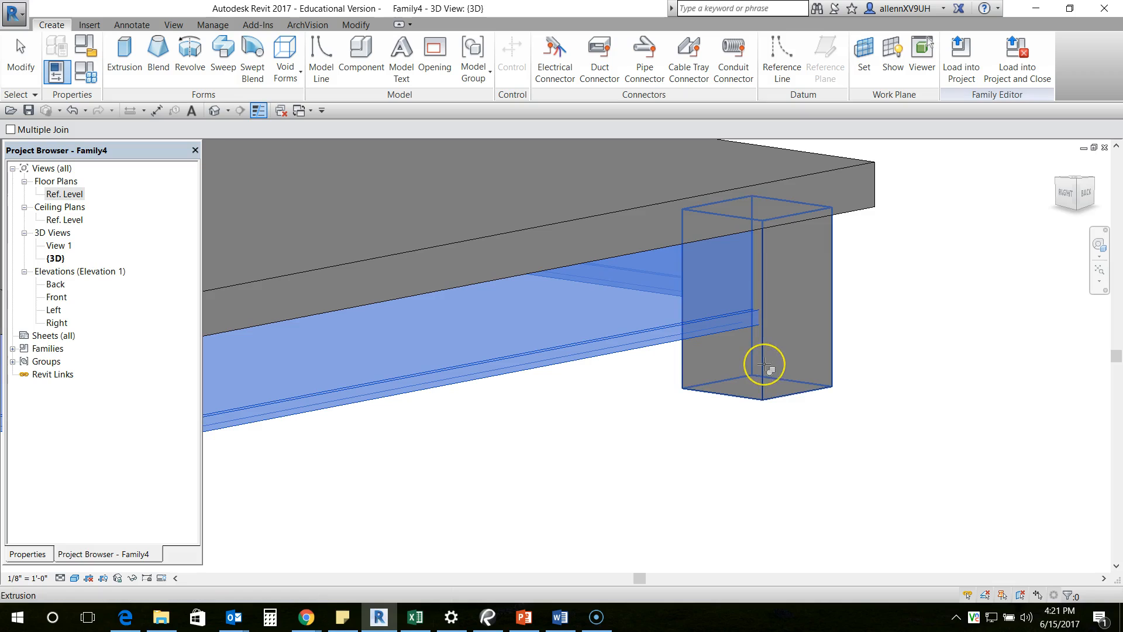
left_click(764, 364)
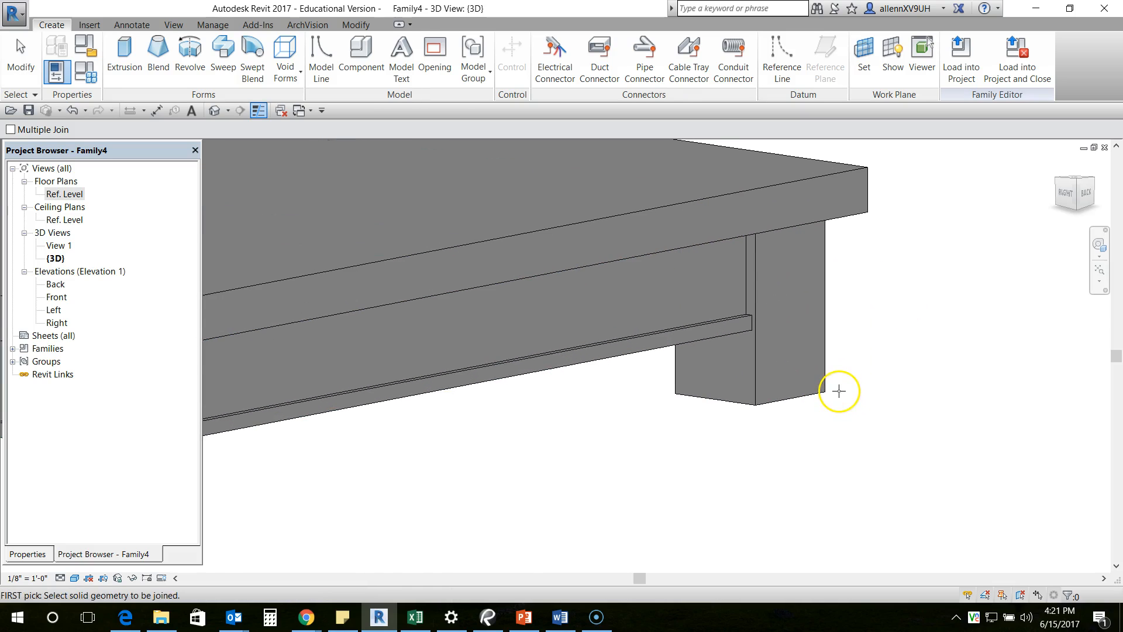
scroll(834, 388, "down", 2)
key("Escape")
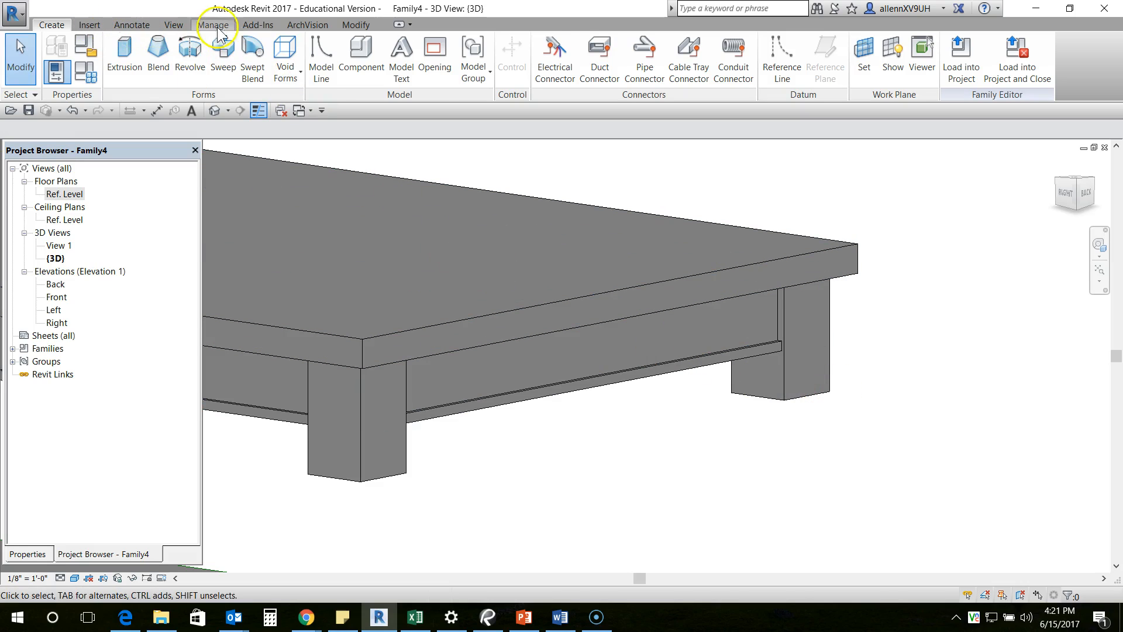
- Select the leg extrusion to check which legs it includes, and examine the joints between apron and legs around the table
left_click(356, 25)
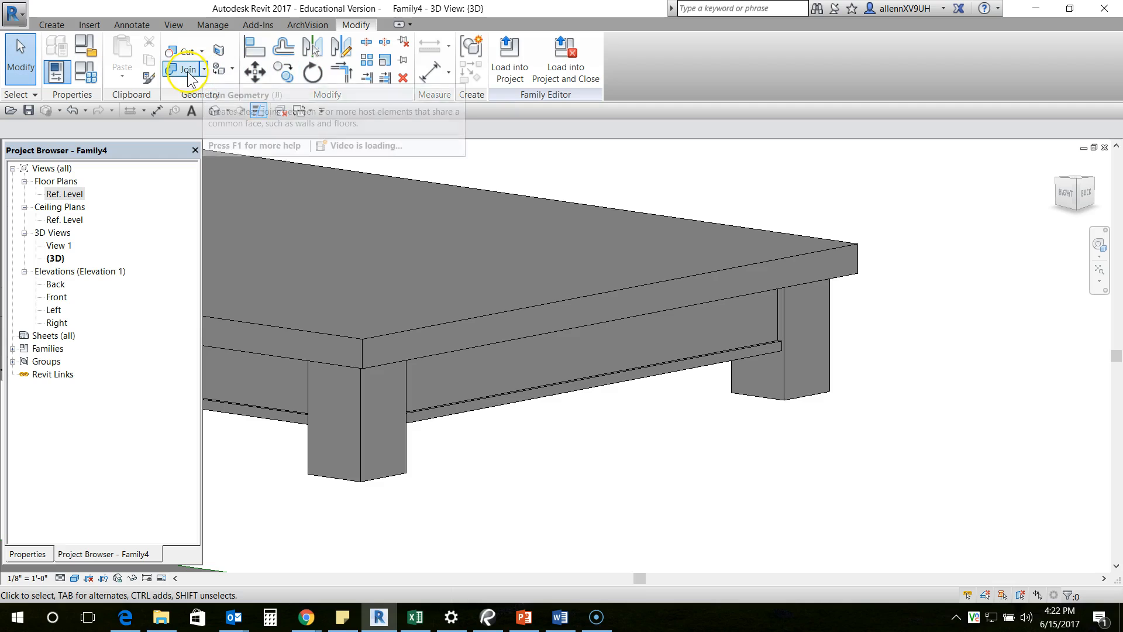
scroll(692, 293, "down", 3)
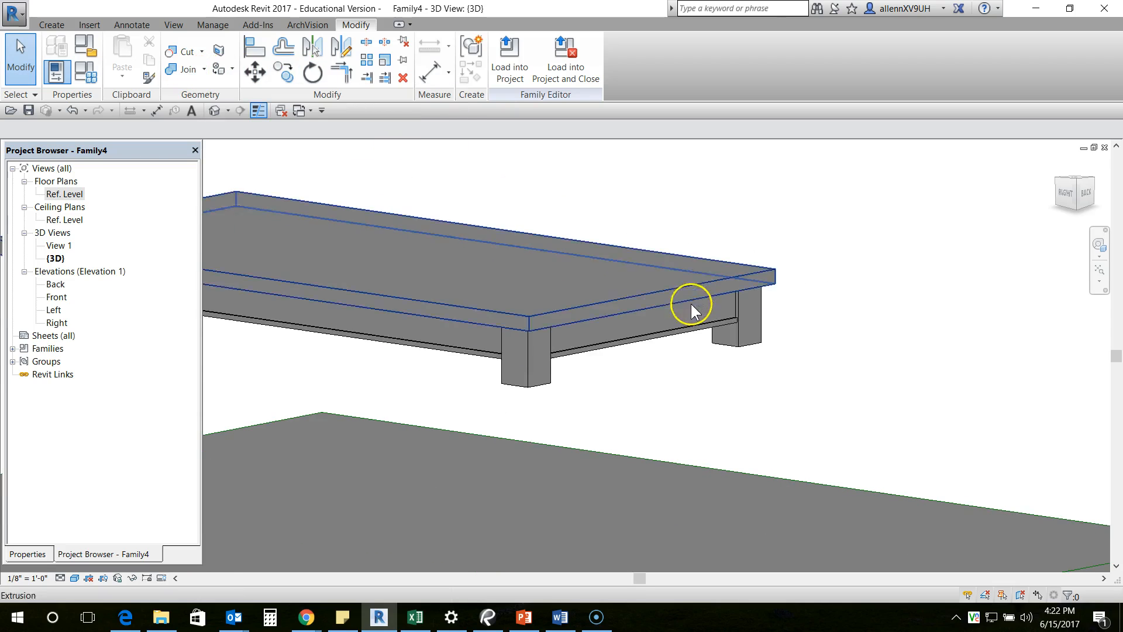
left_click(740, 348)
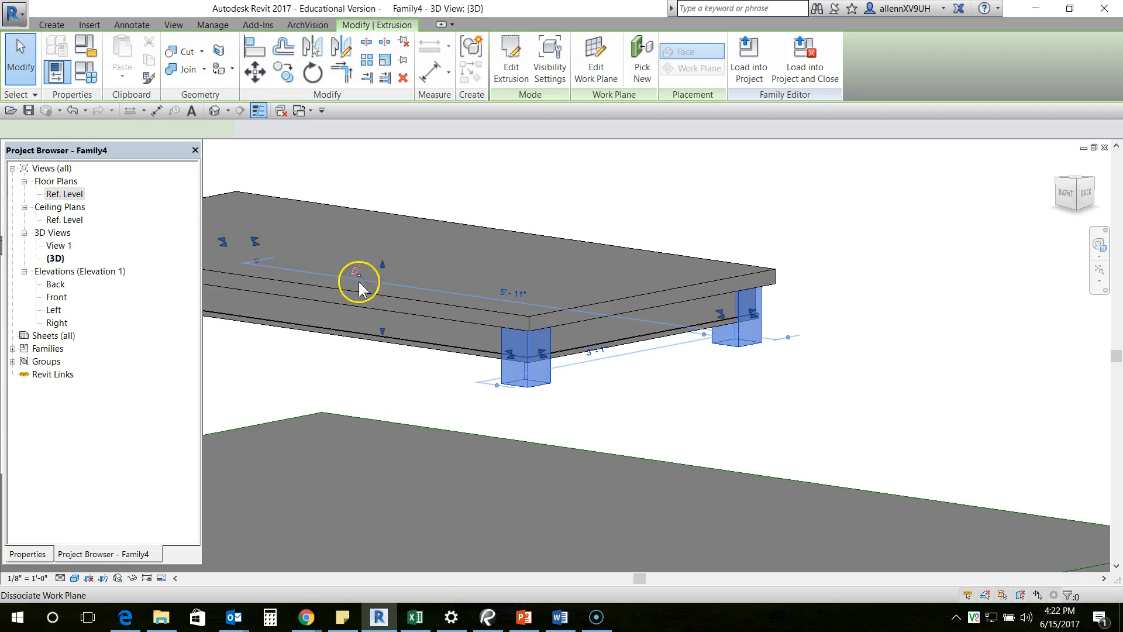
middle_click_drag(570, 316, 634, 311, "shift")
left_click(663, 365)
scroll(638, 354, "up", 3)
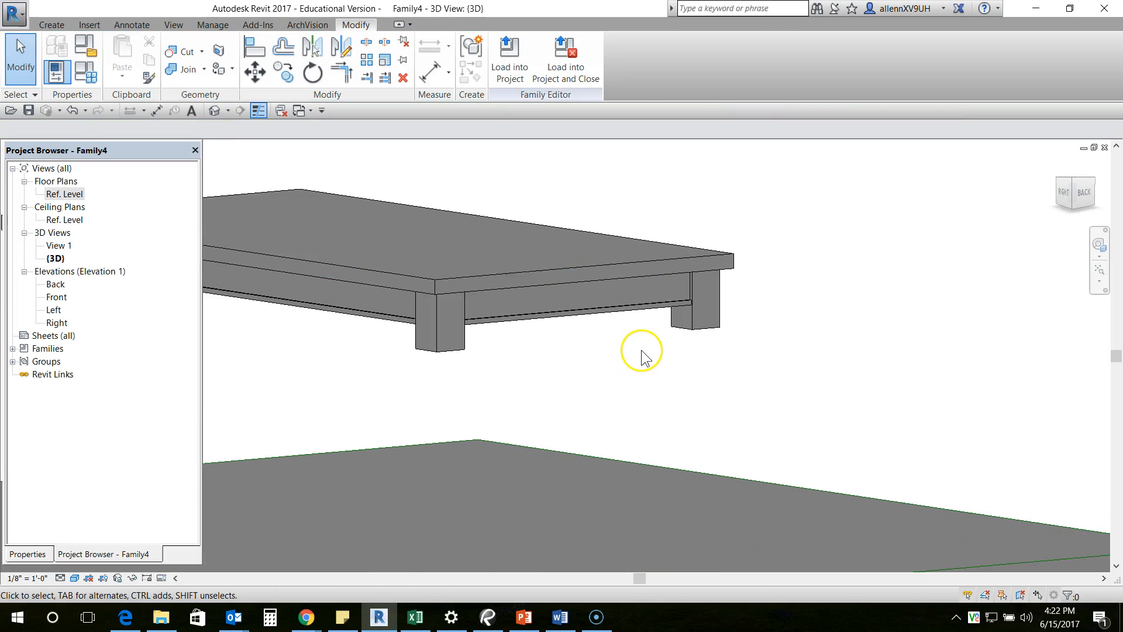
middle_click_drag(643, 354, 772, 388)
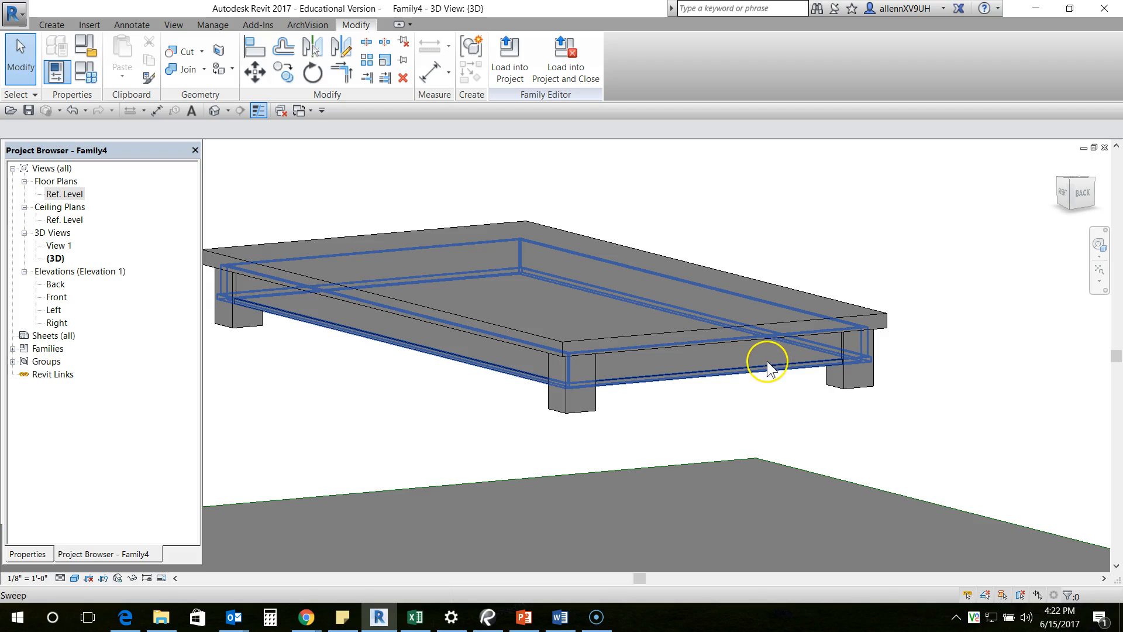